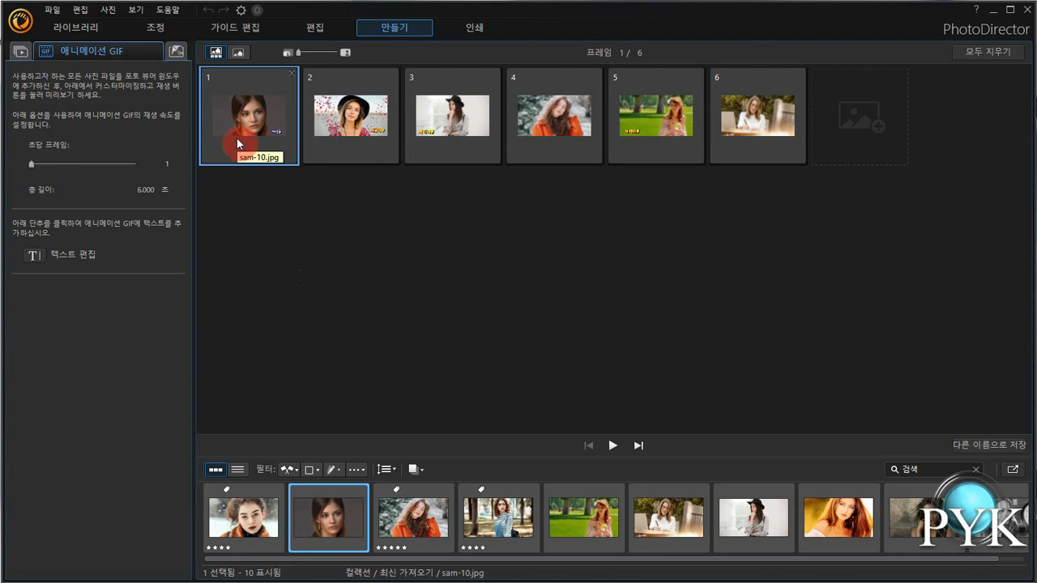
Switch to guided editing, select sam-8.jpg and open the light rays (광선) effect among the lighting effects
click(238, 34)
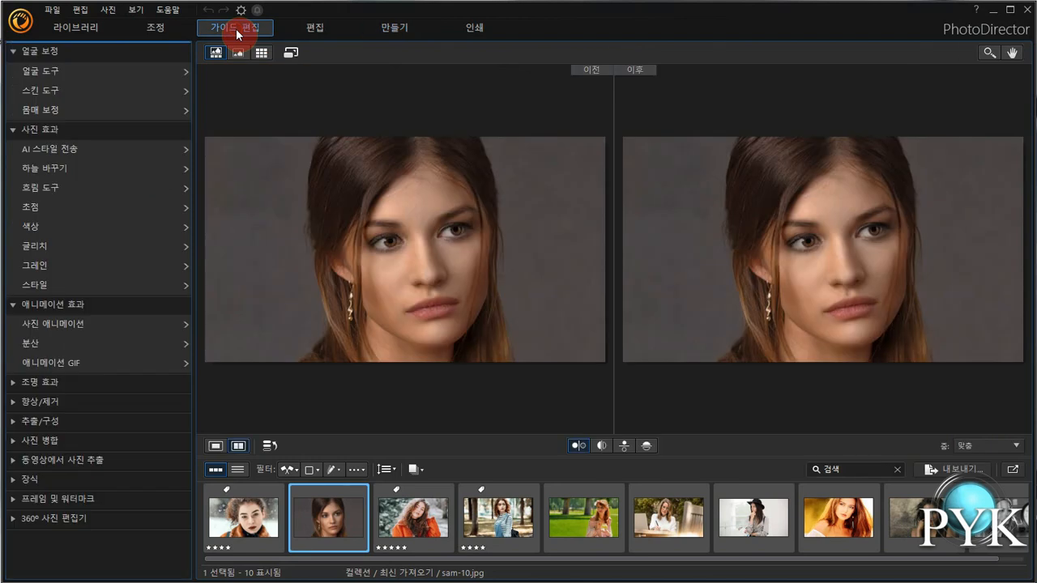
click(53, 387)
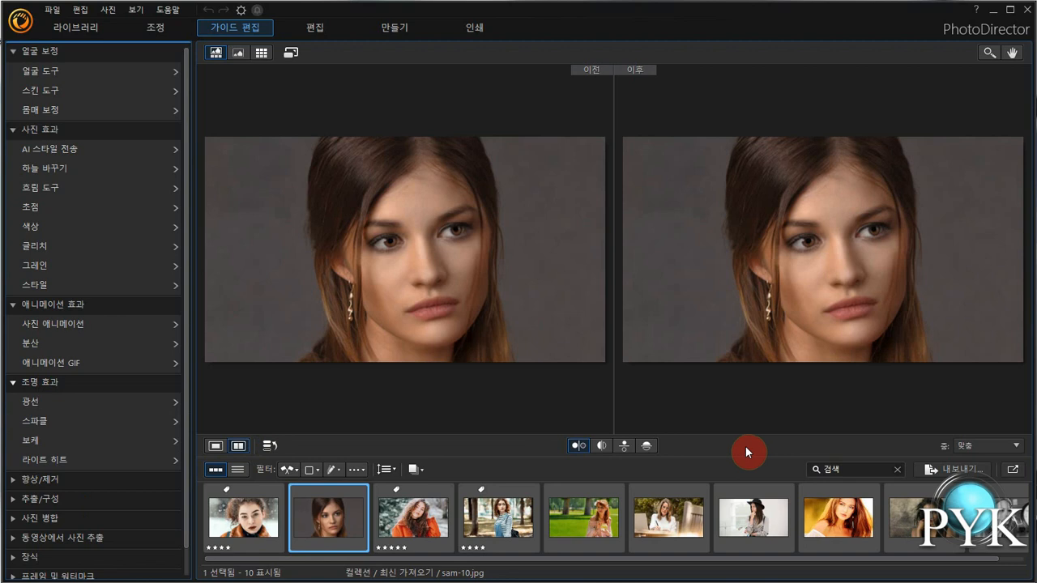
click(917, 532)
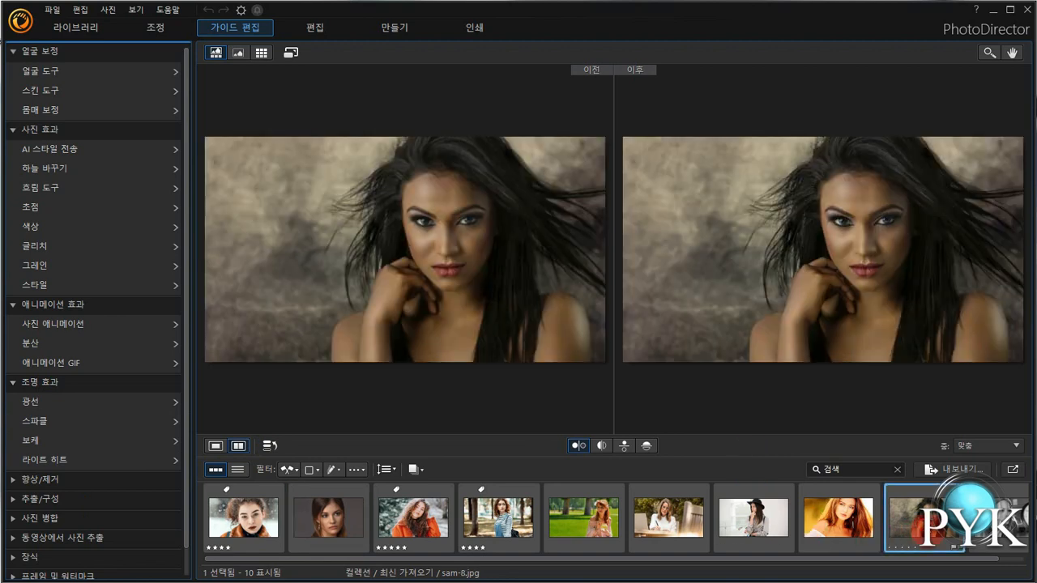
click(88, 403)
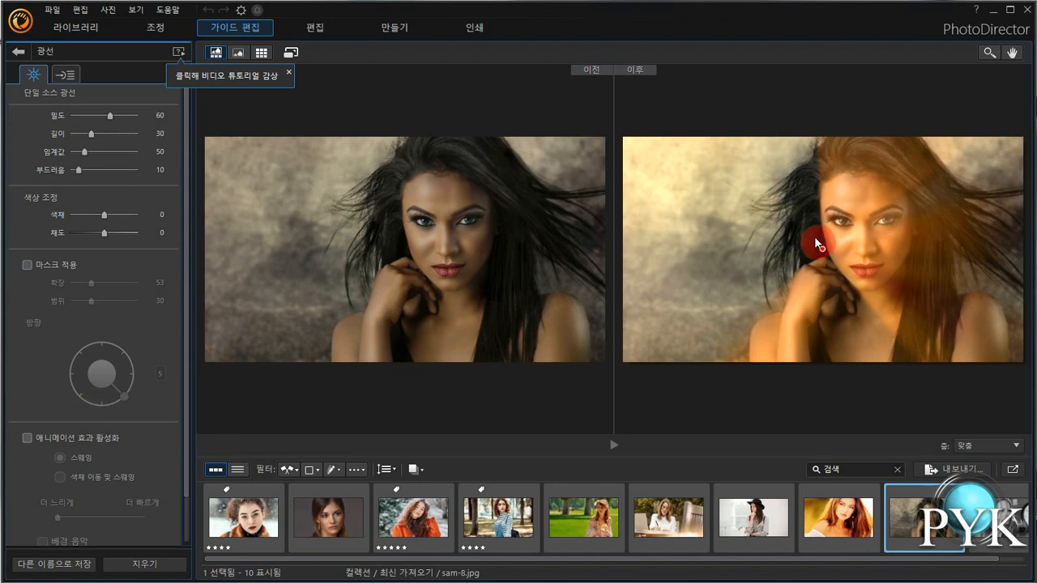
Reposition the single light source on the photo and set the rays' density to 84, length 43, threshold 105 and softness 14
drag(814, 236, 929, 241)
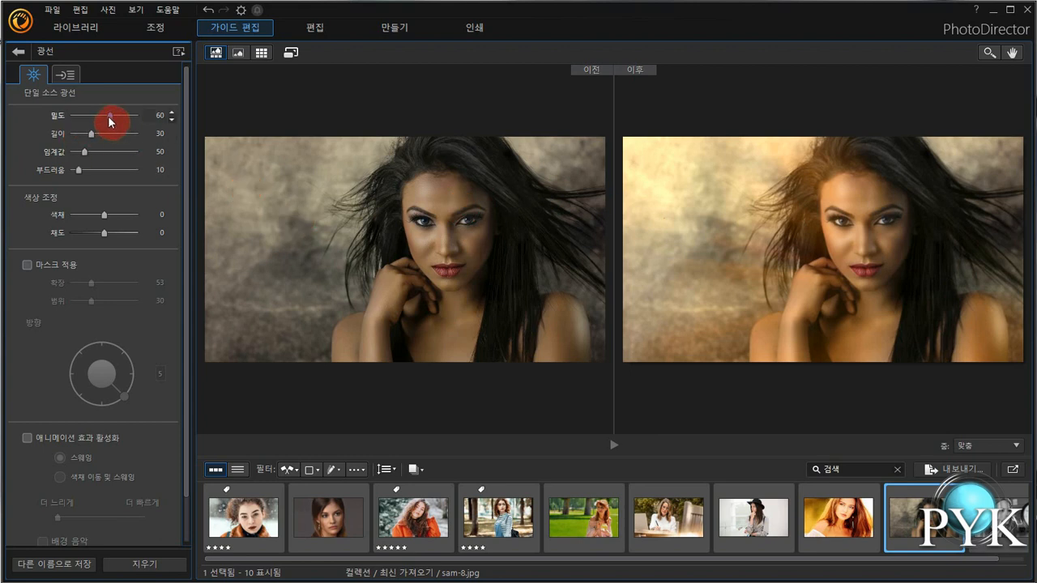
drag(108, 116, 85, 181)
click(87, 170)
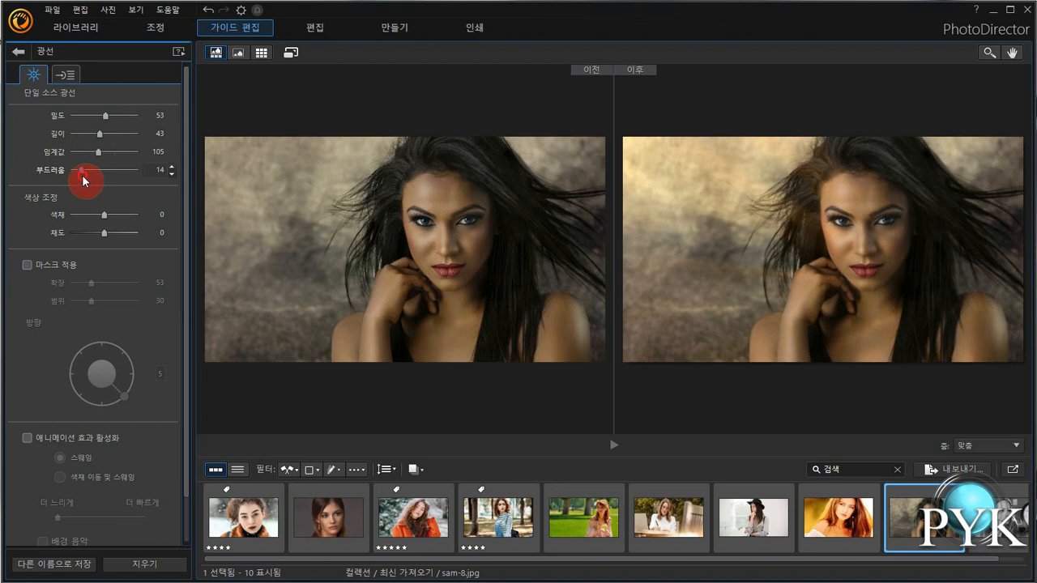
click(98, 208)
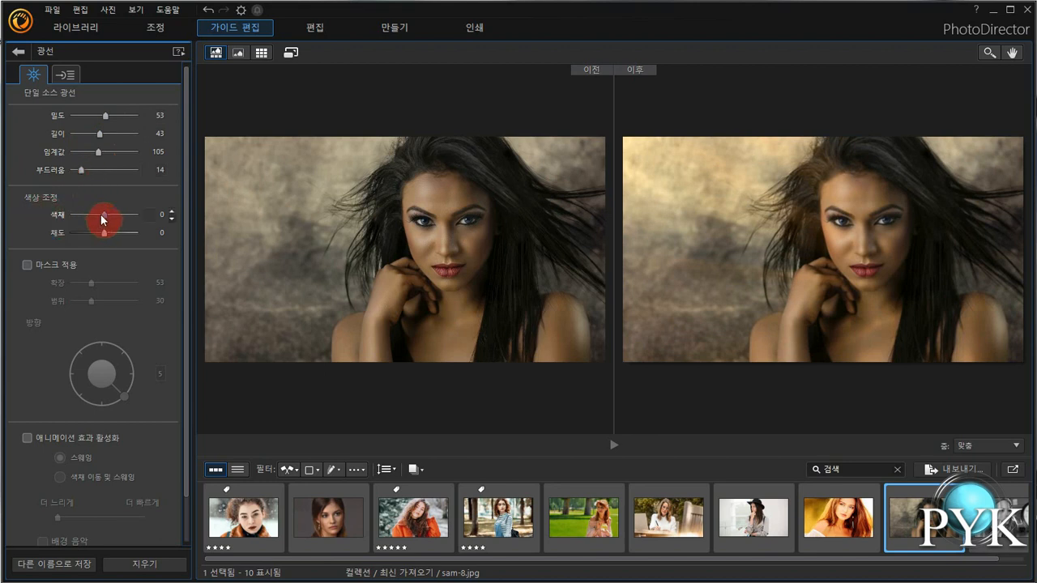
drag(107, 116, 125, 116)
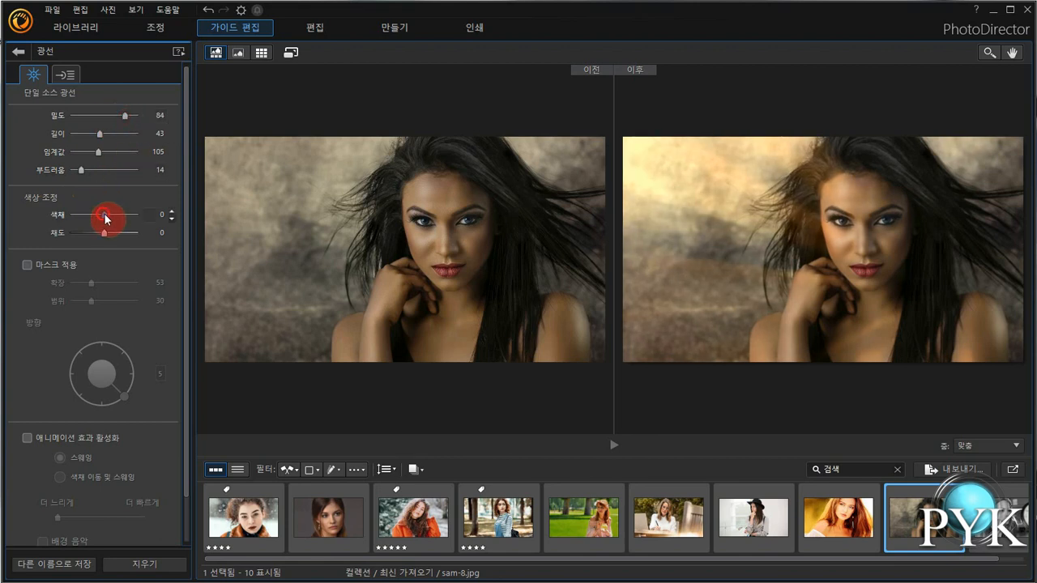
Set the rays' hue to 82 and saturation to 47, and apply a mask with expansion 173, range 50 and direction 9
drag(105, 214, 123, 215)
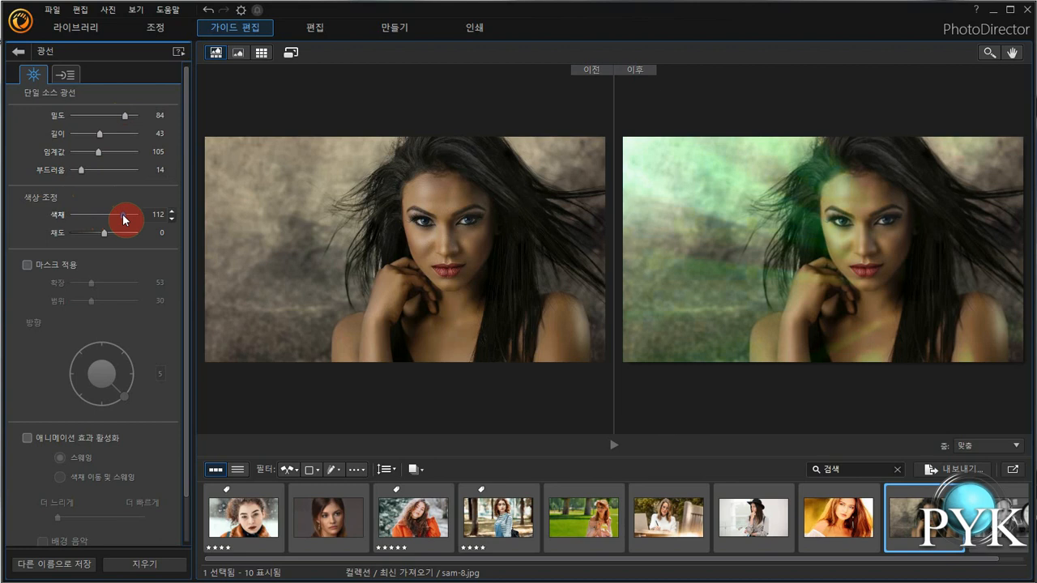
drag(123, 215, 125, 254)
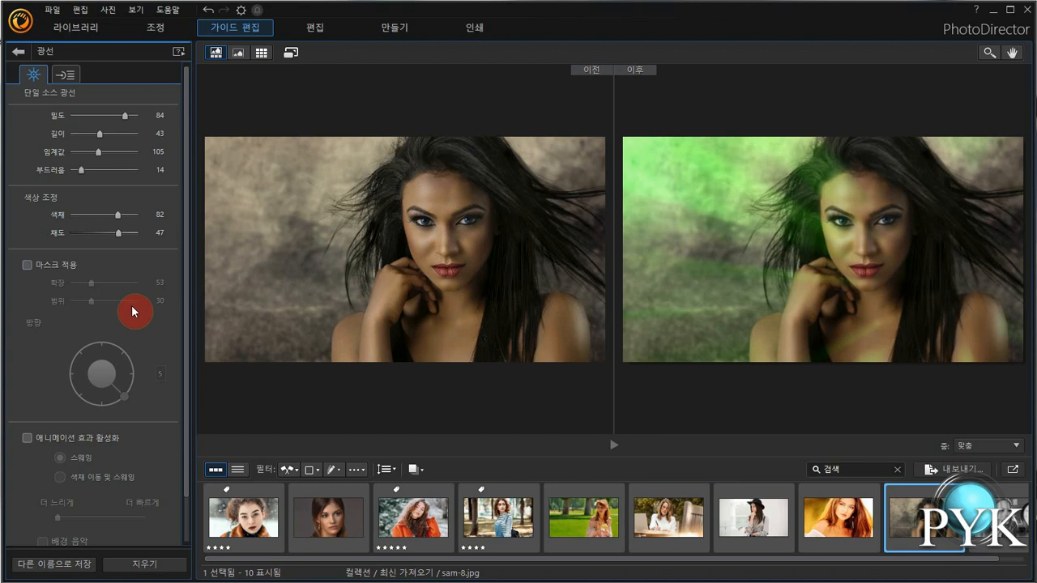
click(27, 265)
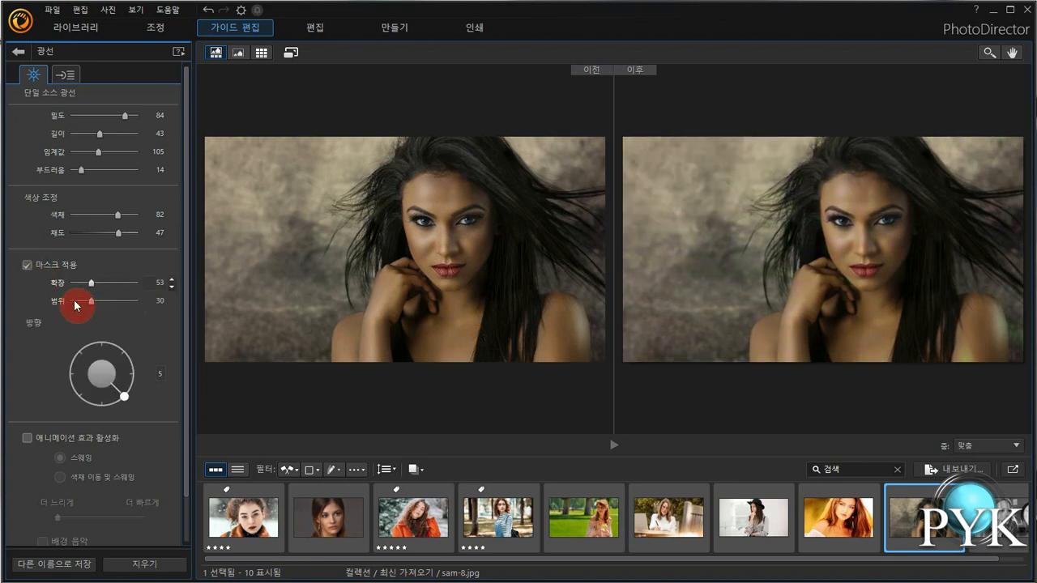
drag(88, 284, 104, 302)
drag(124, 396, 115, 366)
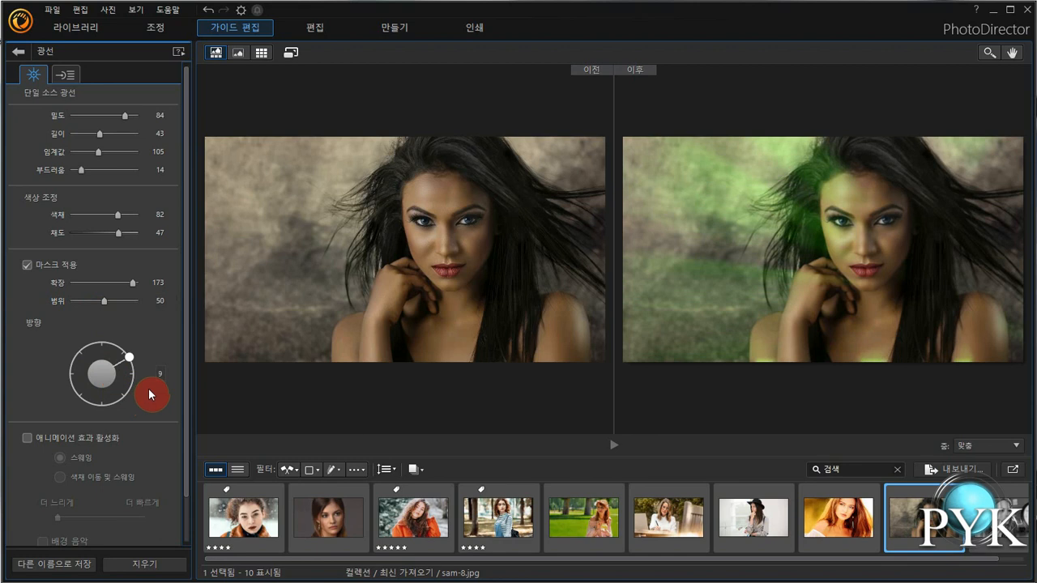
Enable the rays' animation effect and compare its two modes in the preview, ending with hue shift and swaying (색채 이동 및 스웨잉)
drag(183, 361, 184, 435)
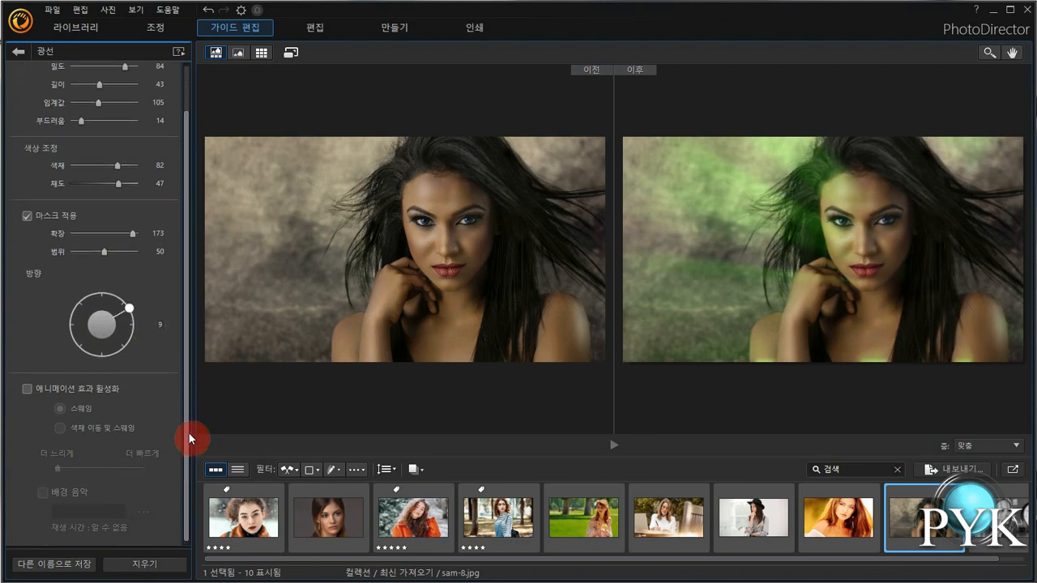
click(29, 393)
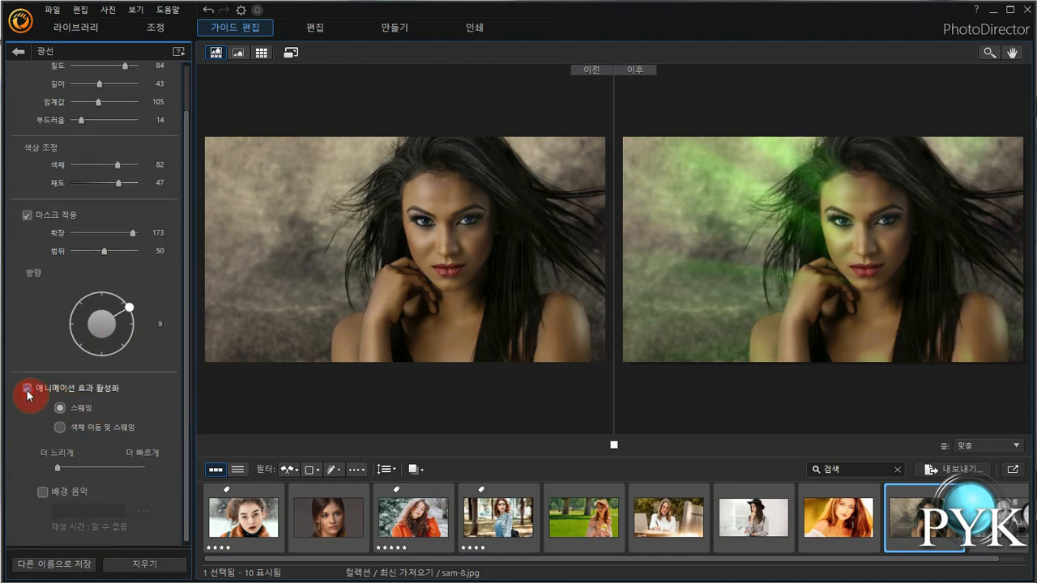
click(61, 429)
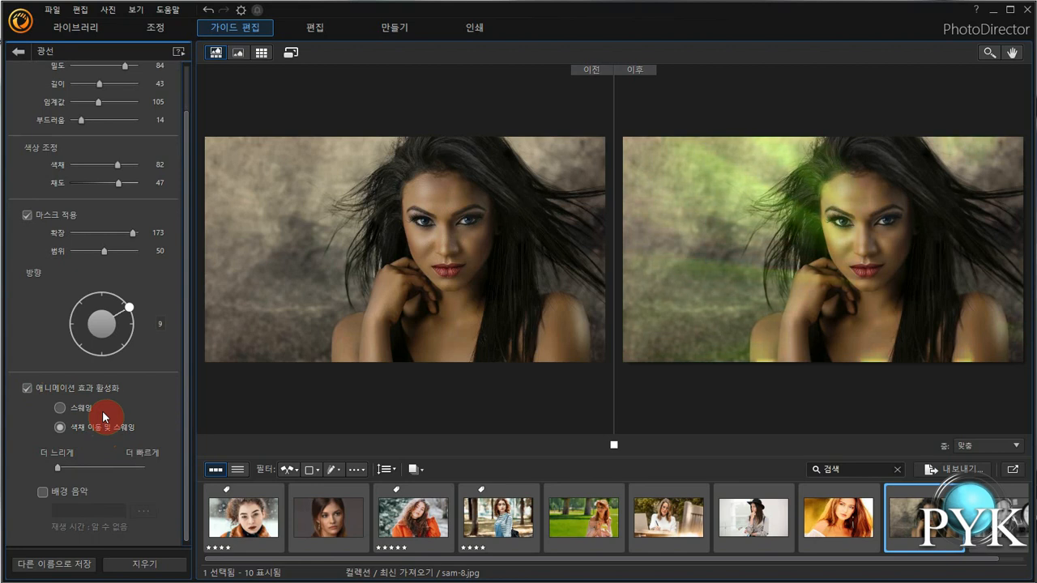
click(59, 407)
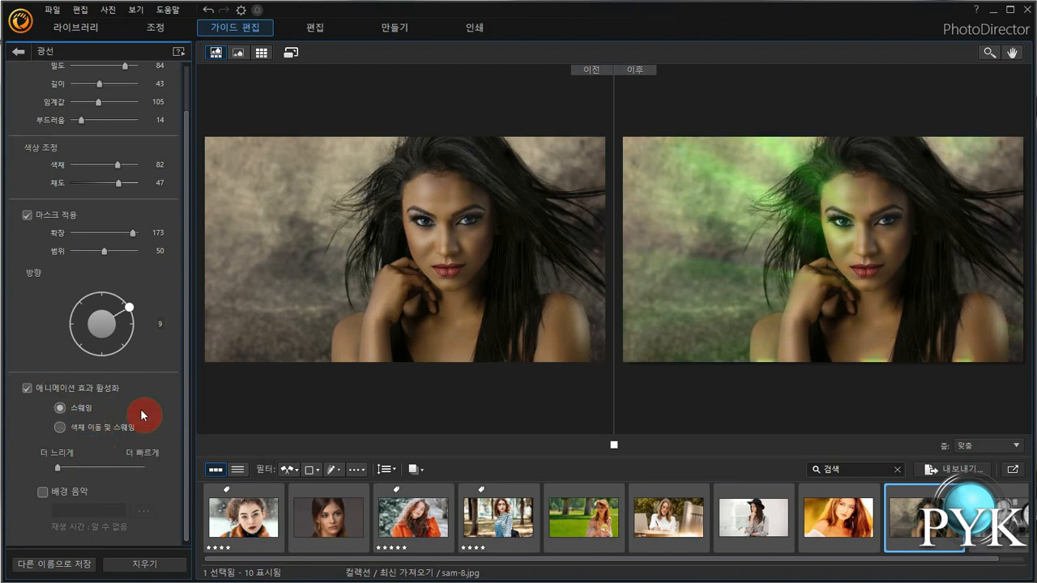
click(60, 428)
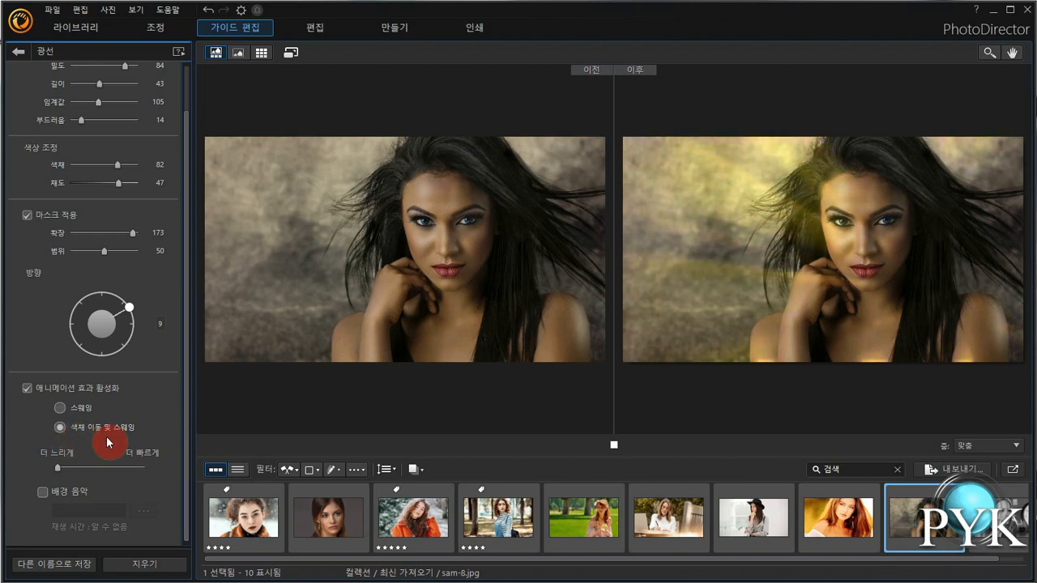
click(614, 445)
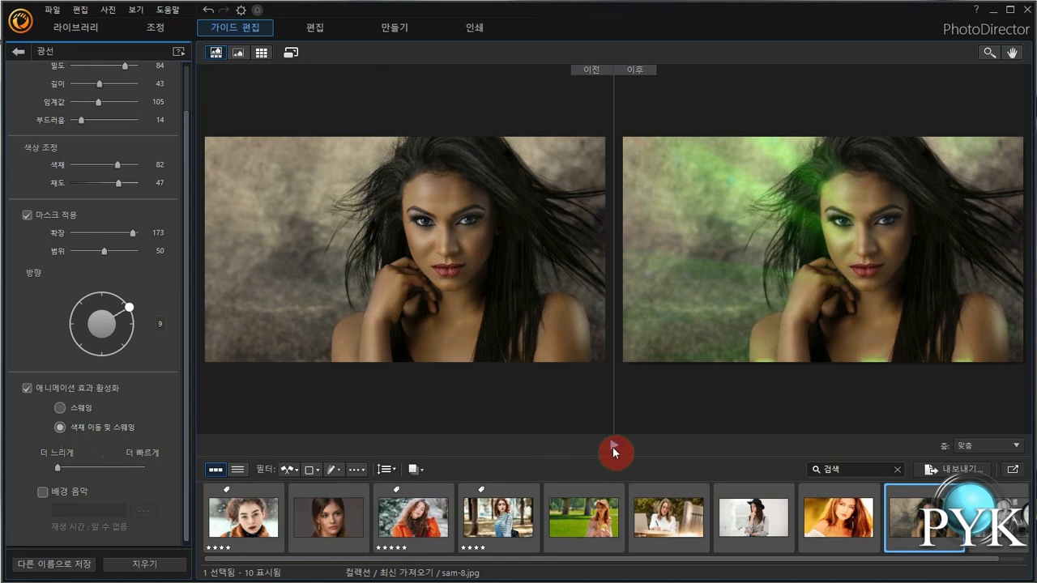
click(613, 446)
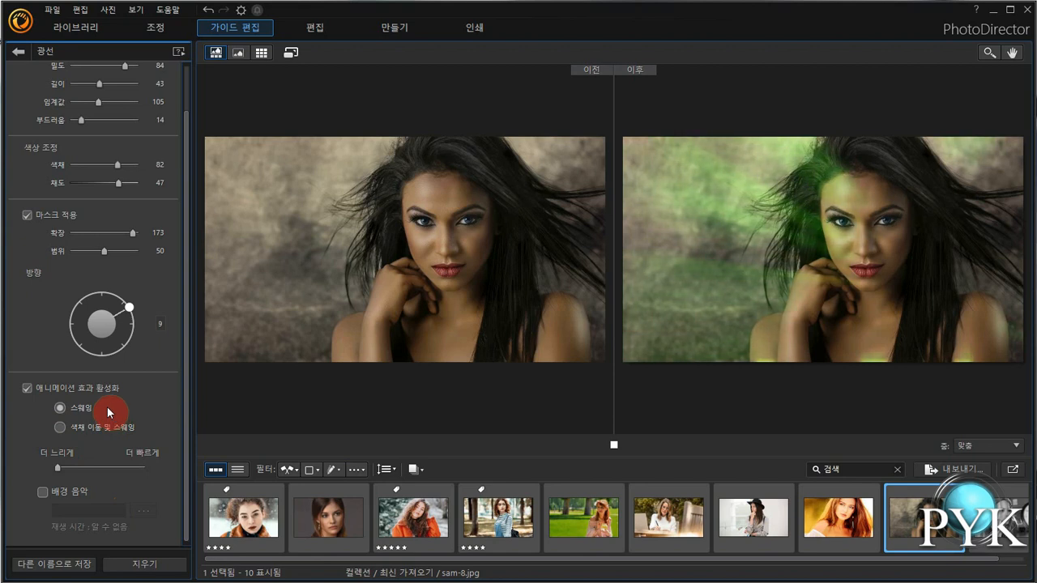
click(60, 428)
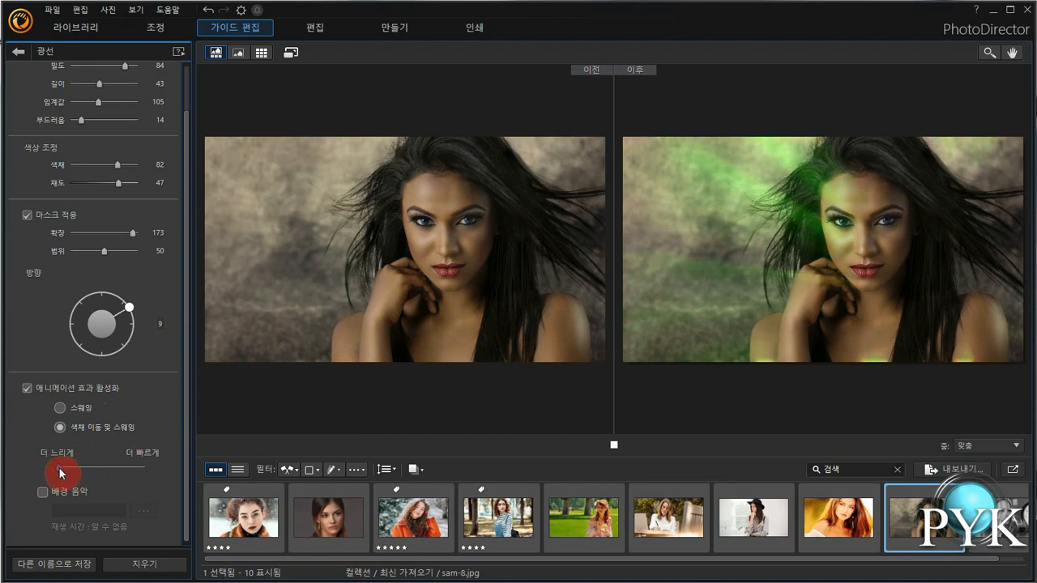
Try faster speeds for the ray animation, return it to the slowest speed and stop the preview
click(131, 469)
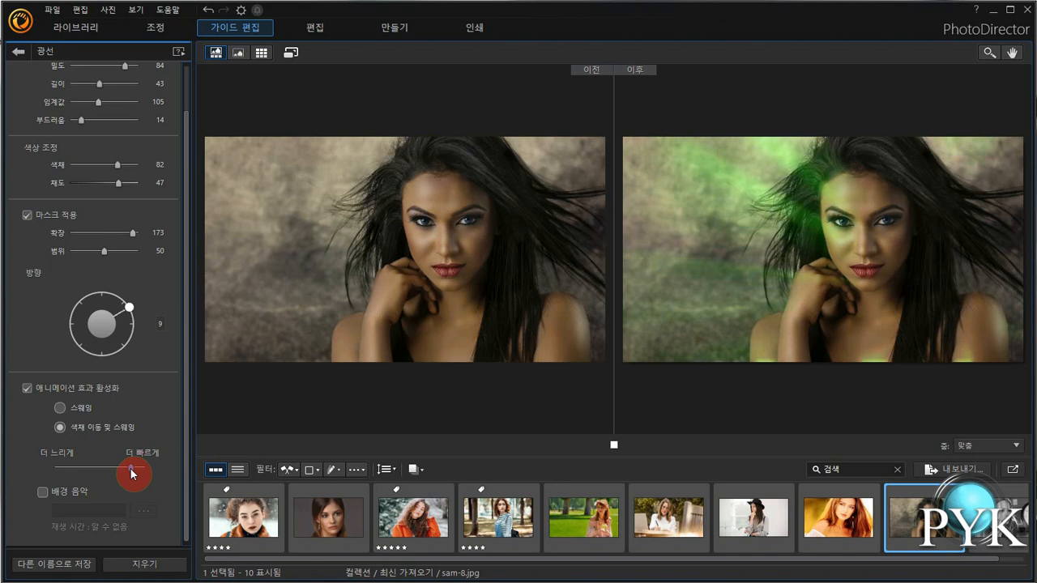
drag(132, 471, 127, 472)
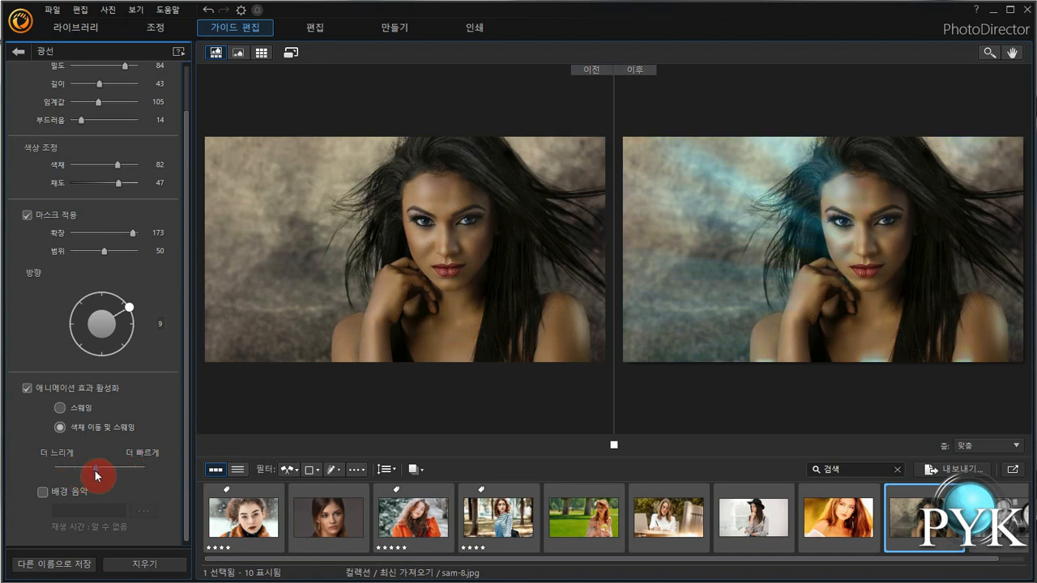
drag(82, 468, 39, 469)
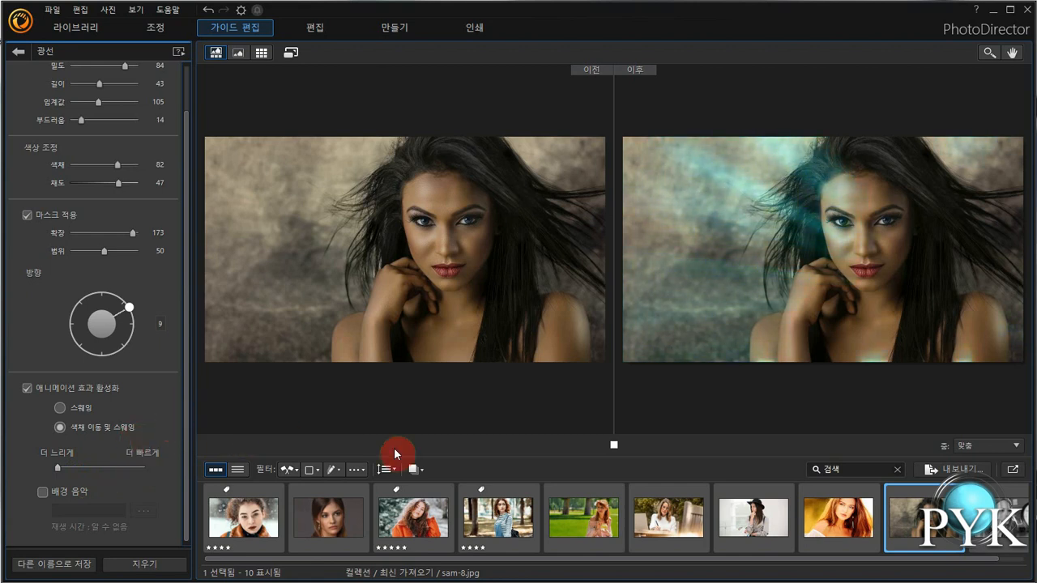
click(614, 446)
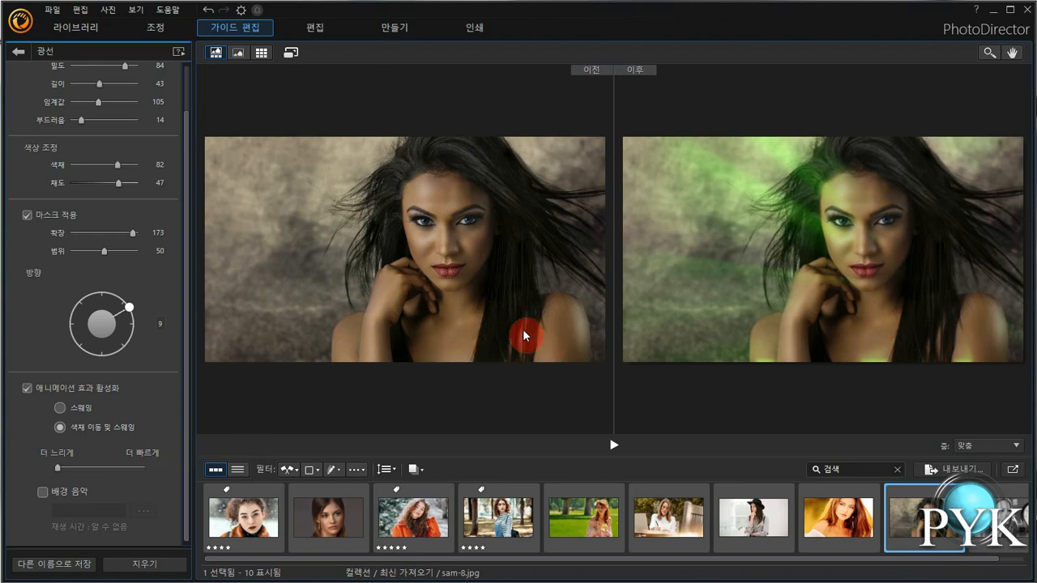
Switch to directional rays (방향 광선) with density 47, length 18, threshold 129, softness 35 and direction 295
drag(188, 270, 197, 169)
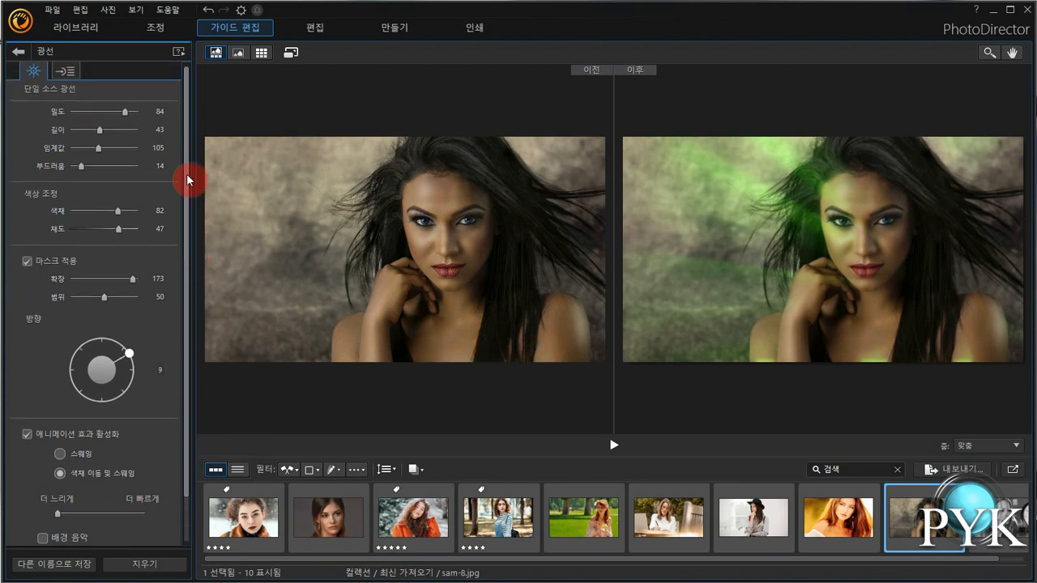
click(71, 76)
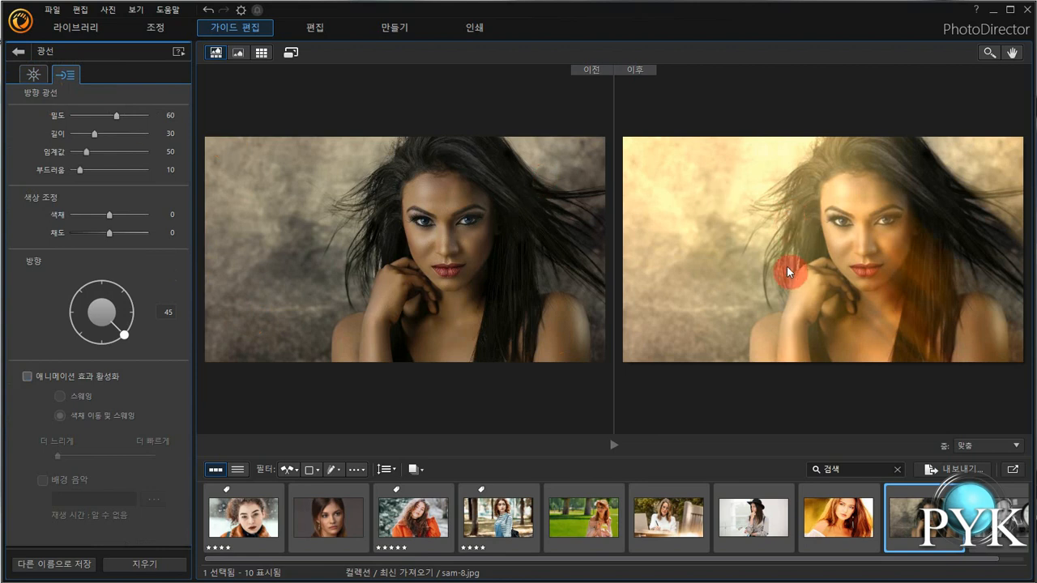
drag(116, 116, 102, 169)
drag(106, 332, 111, 288)
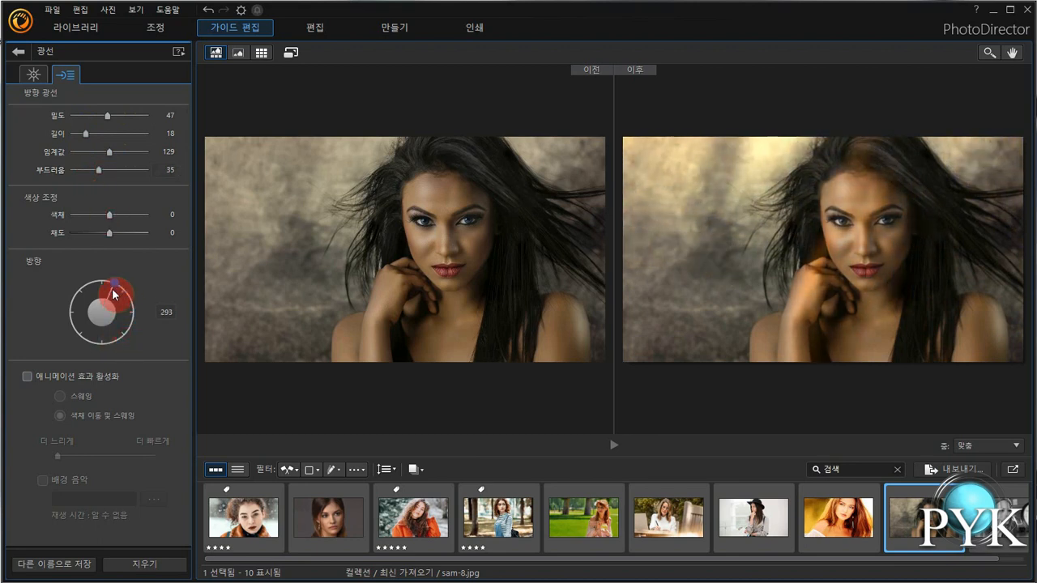
Enable the animation effect for the directional rays and raise its speed to near the fastest
click(87, 375)
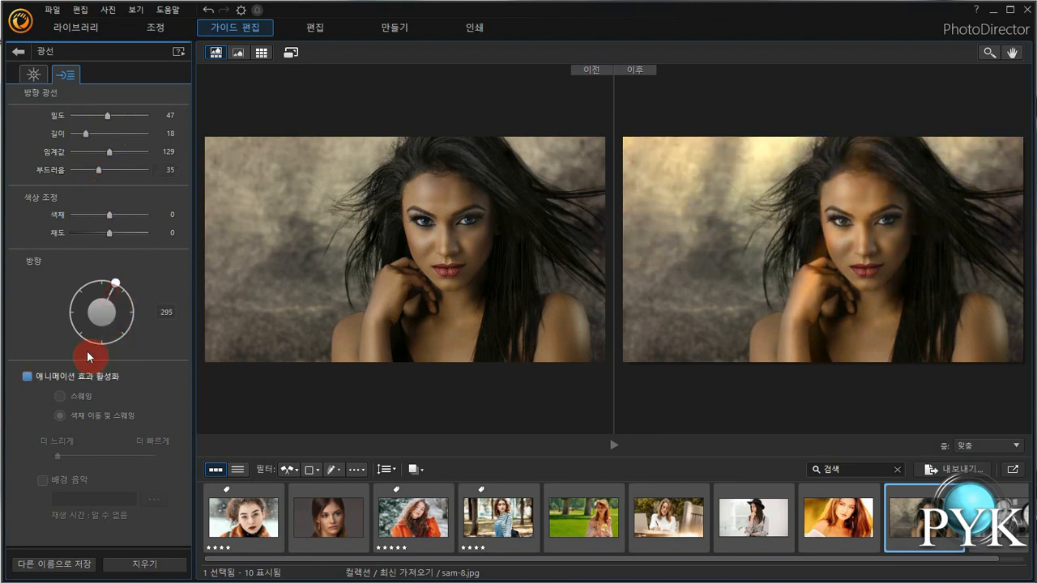
click(30, 376)
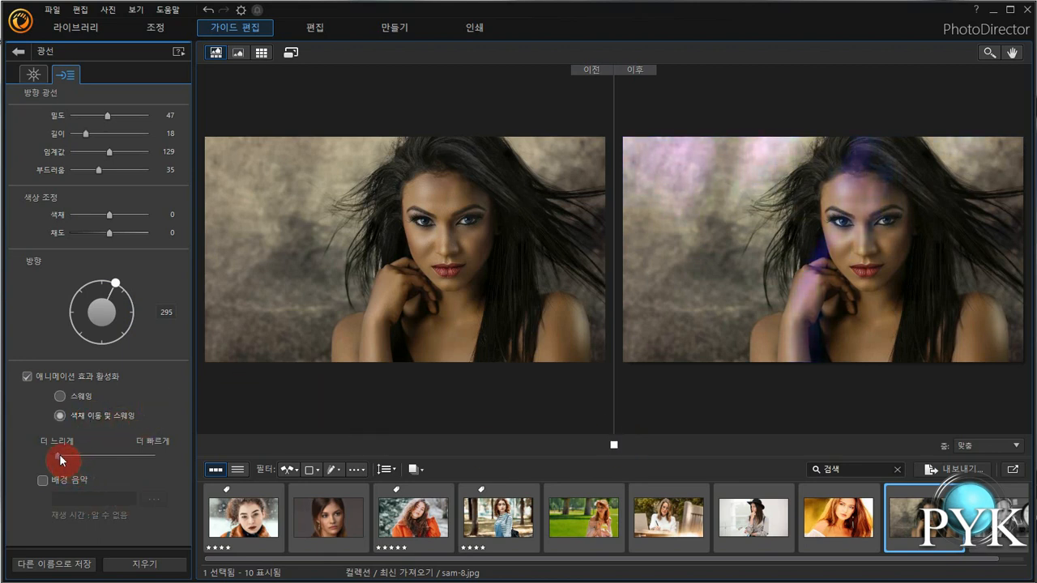
drag(148, 460, 162, 459)
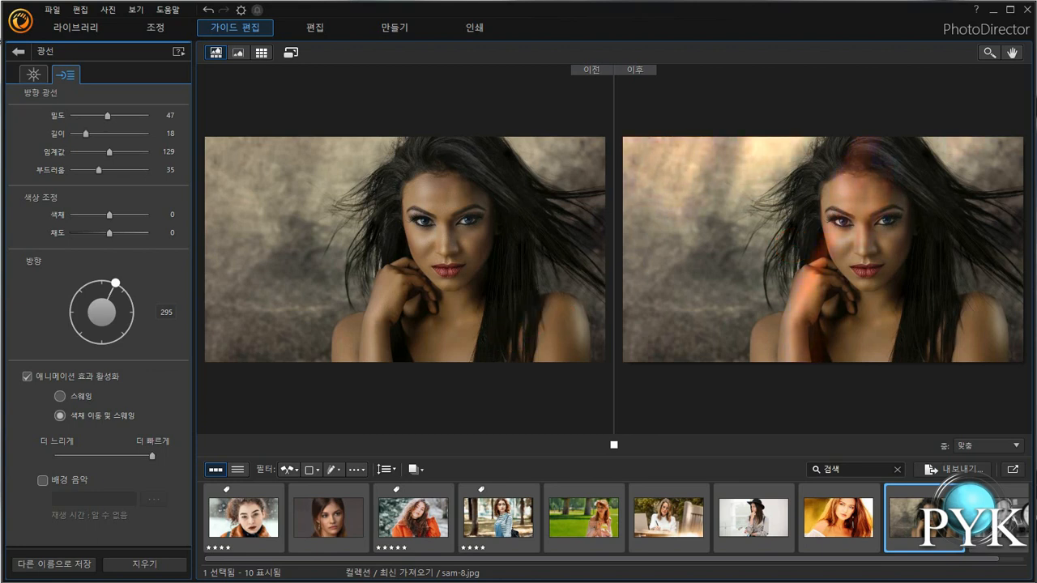
Start saving the result as a new photo file in PNG format on the 3T Se Work (D:) drive
click(63, 563)
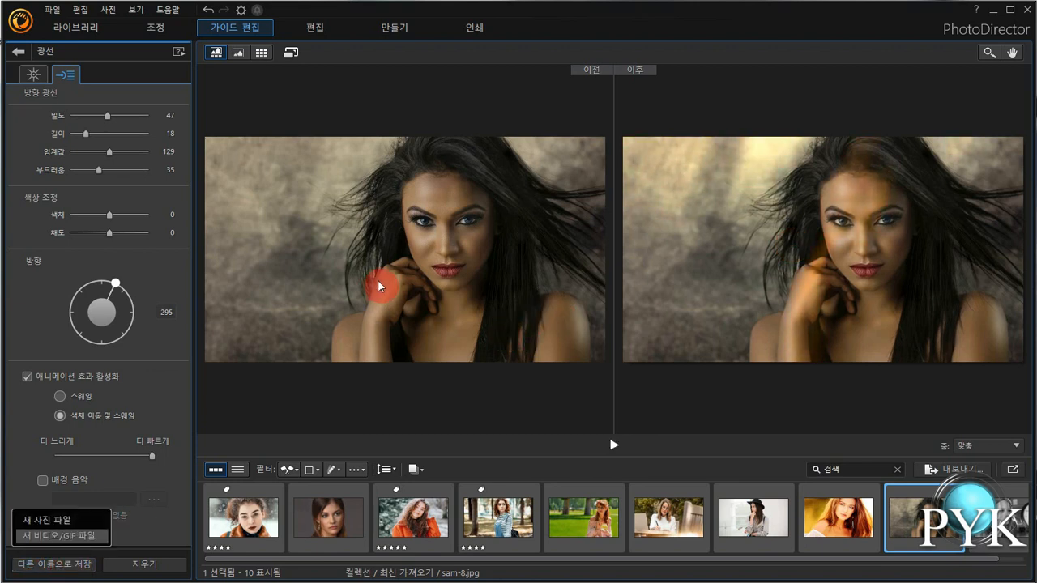
click(69, 520)
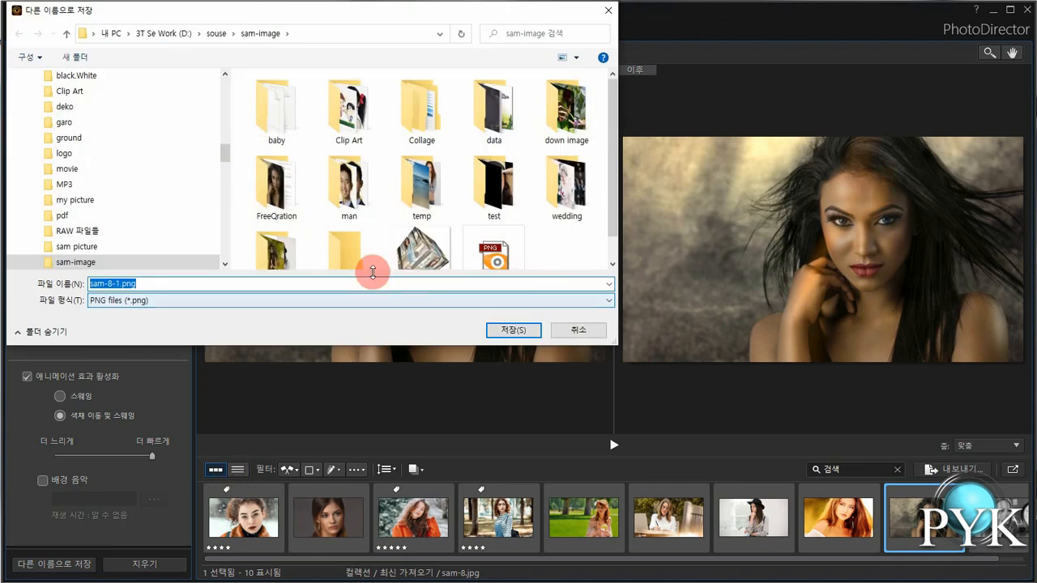
drag(225, 154, 222, 122)
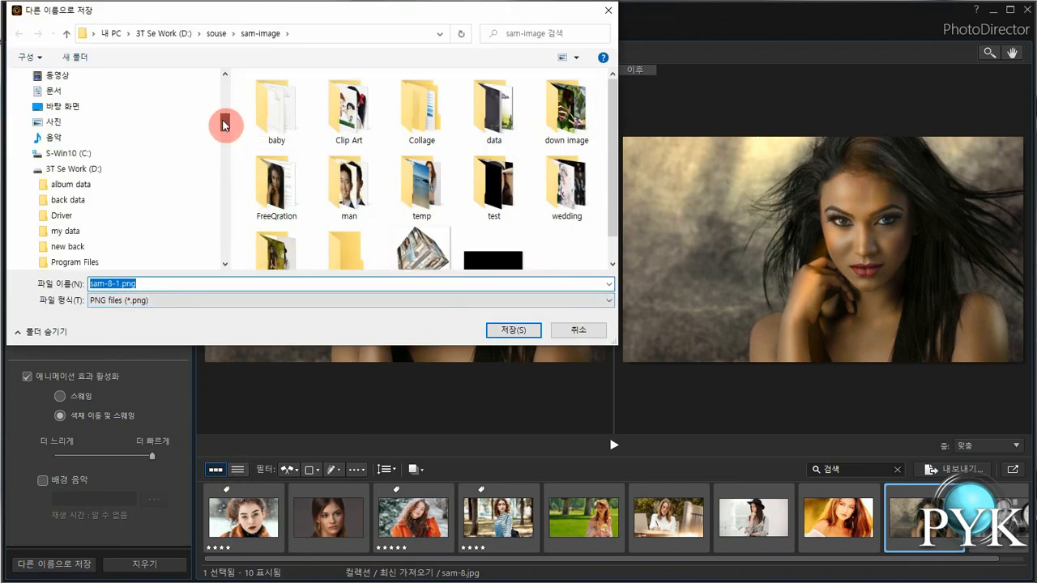
click(135, 168)
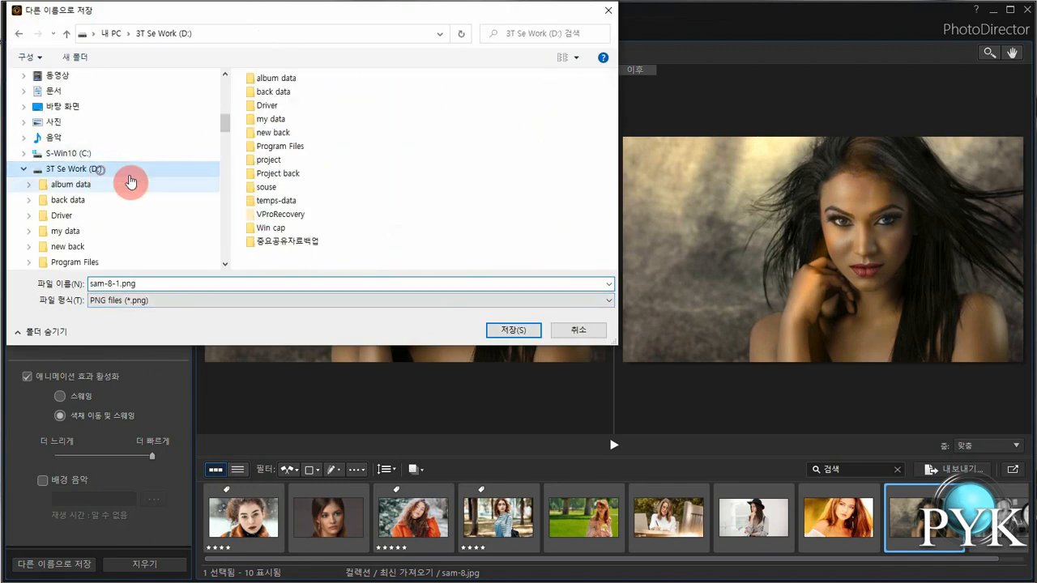
Name the file rydbrdyd-1.png, save it to the D: drive, and acknowledge the save confirmation
click(137, 283)
click(115, 283)
key(BackSpace)
key(BackSpace)
key(BackSpace)
key(BackSpace)
key(BackSpace)
key(BackSpace)
key(BackSpace)
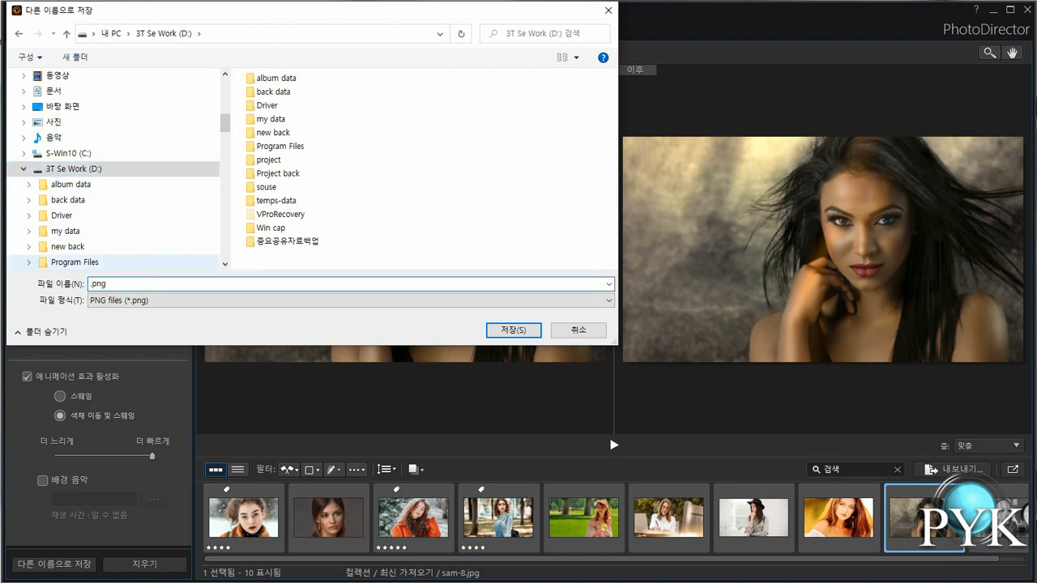
text(rydbrdyd-1)
click(170, 306)
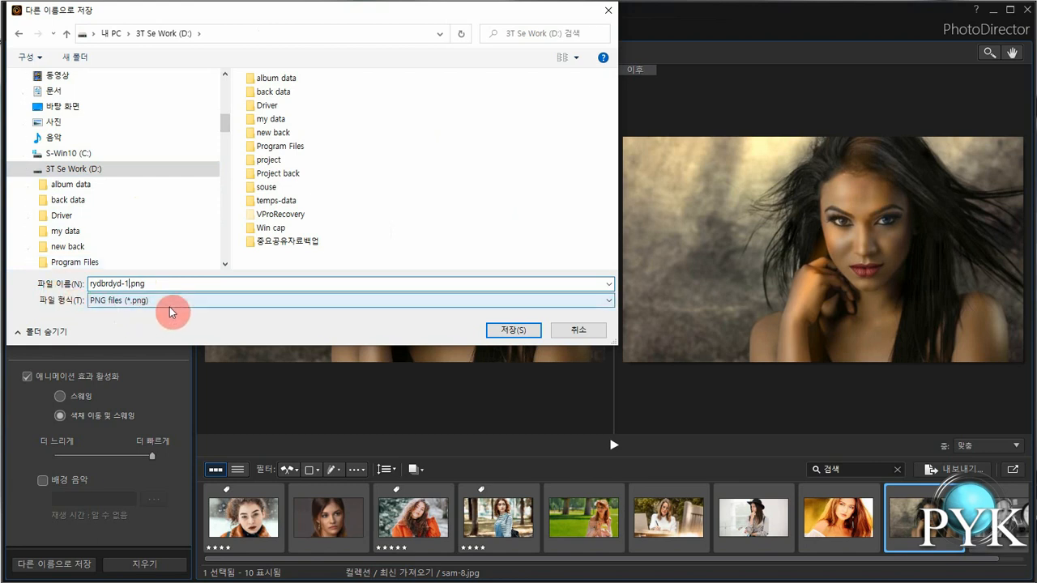
click(493, 330)
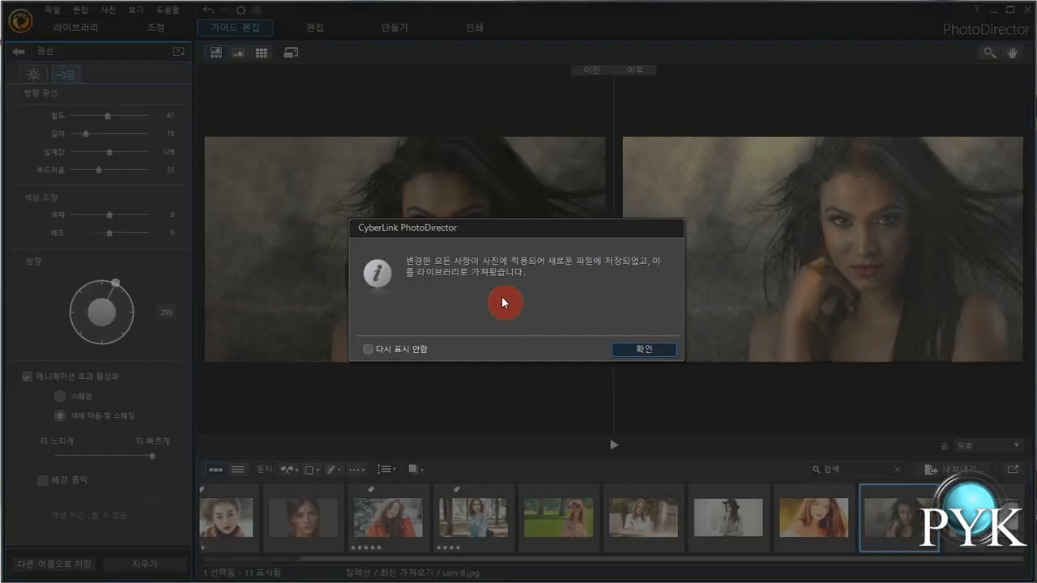
click(625, 351)
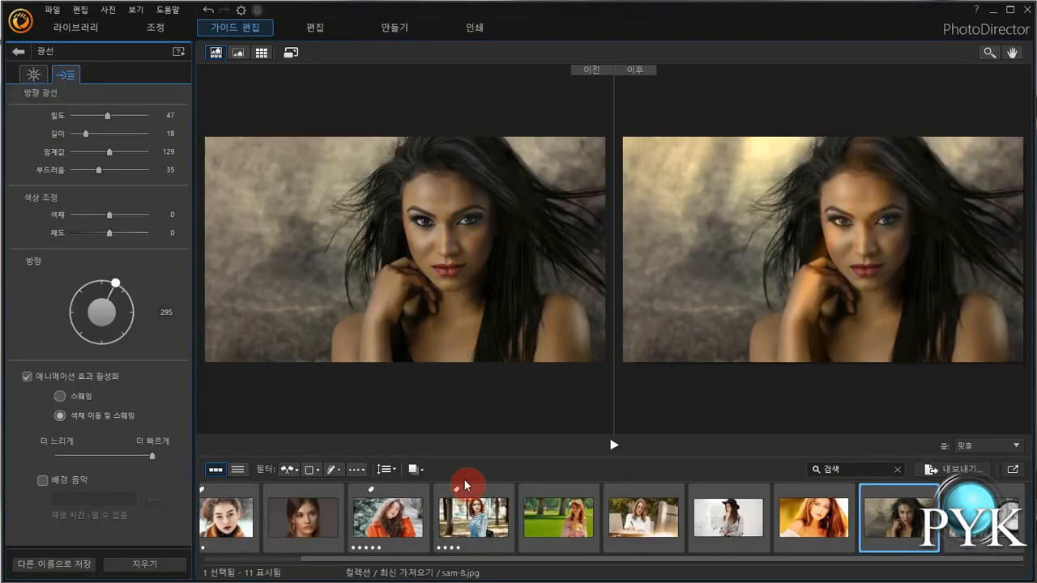
Switch to the photo sam-5.jpg and leave the light rays effect (광선) without saving the changes to a temporary virtual copy
click(639, 529)
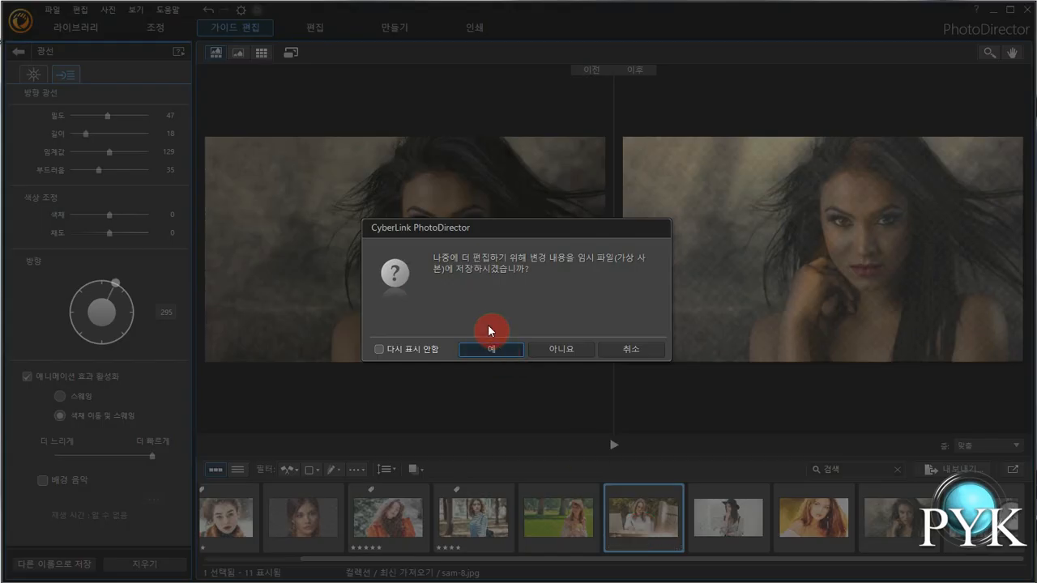
click(569, 346)
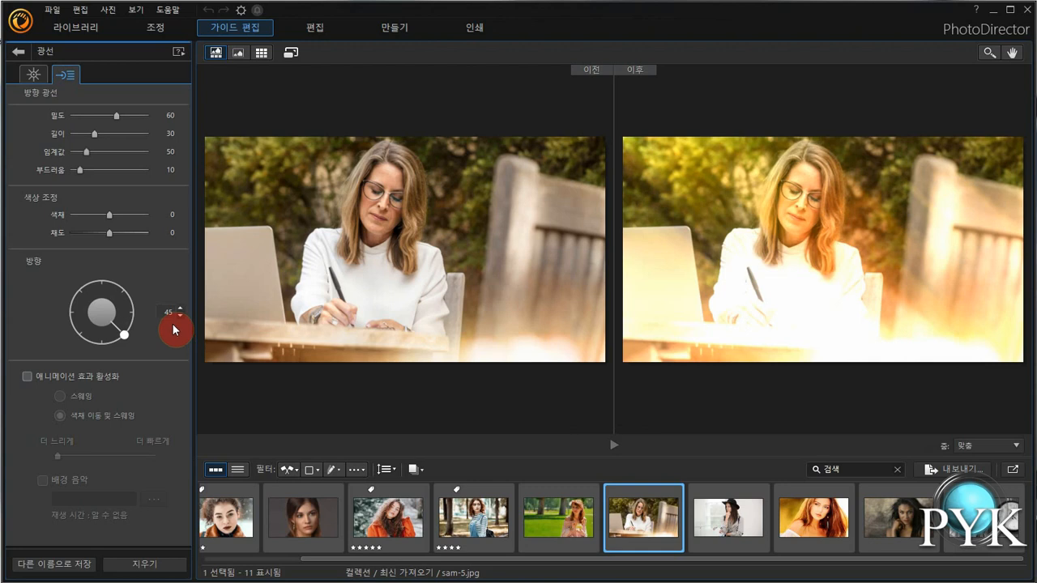
click(17, 53)
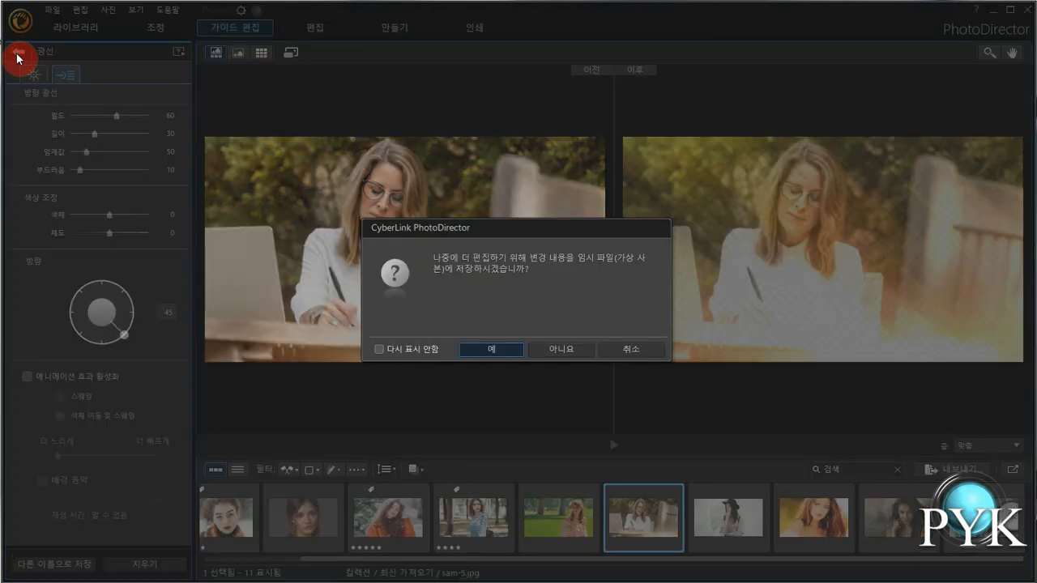
click(557, 346)
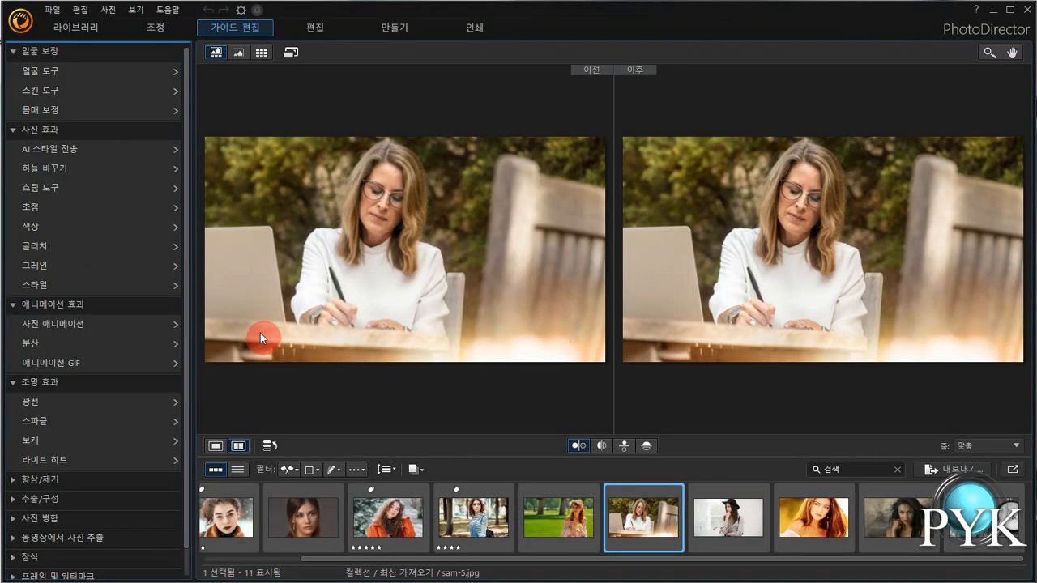
Try the Sparkle effect (스파클) on sam-5.jpg and return to the library without keeping it
click(59, 423)
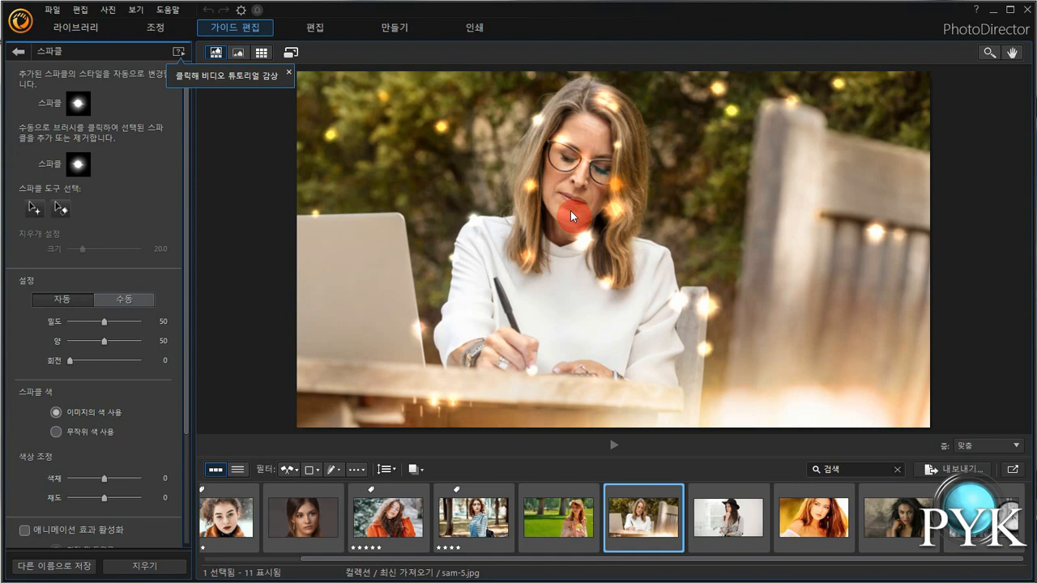
click(74, 33)
click(564, 350)
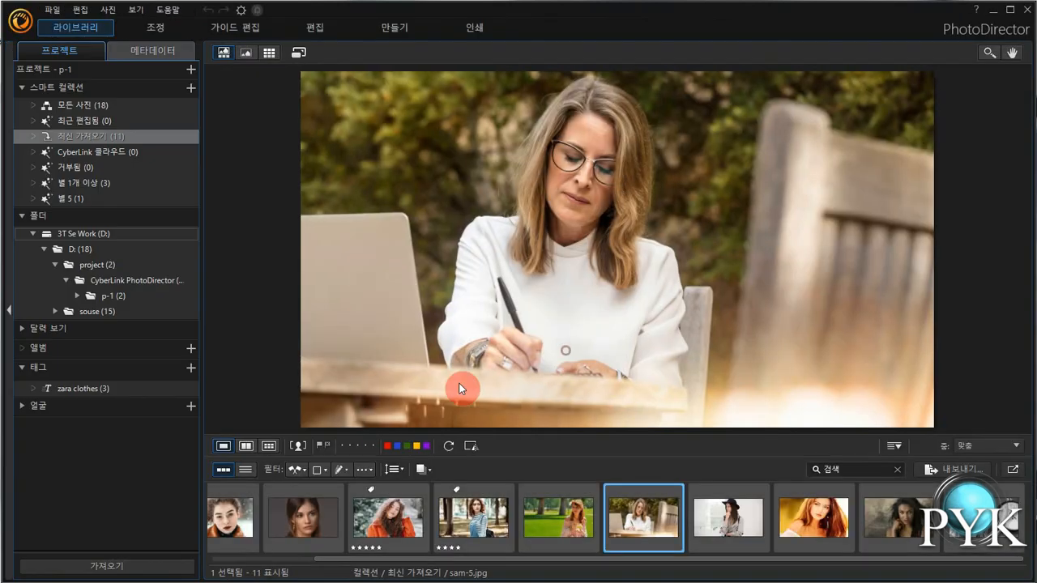
Import the photo sam-59.jpg from the sam-image folder into the library and acknowledge the import notice
click(106, 566)
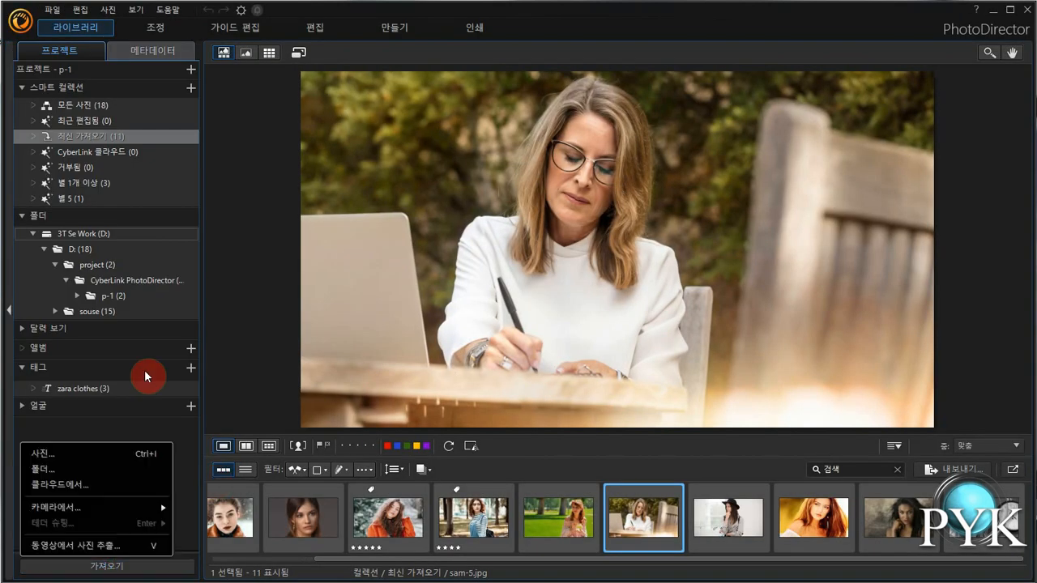
click(77, 455)
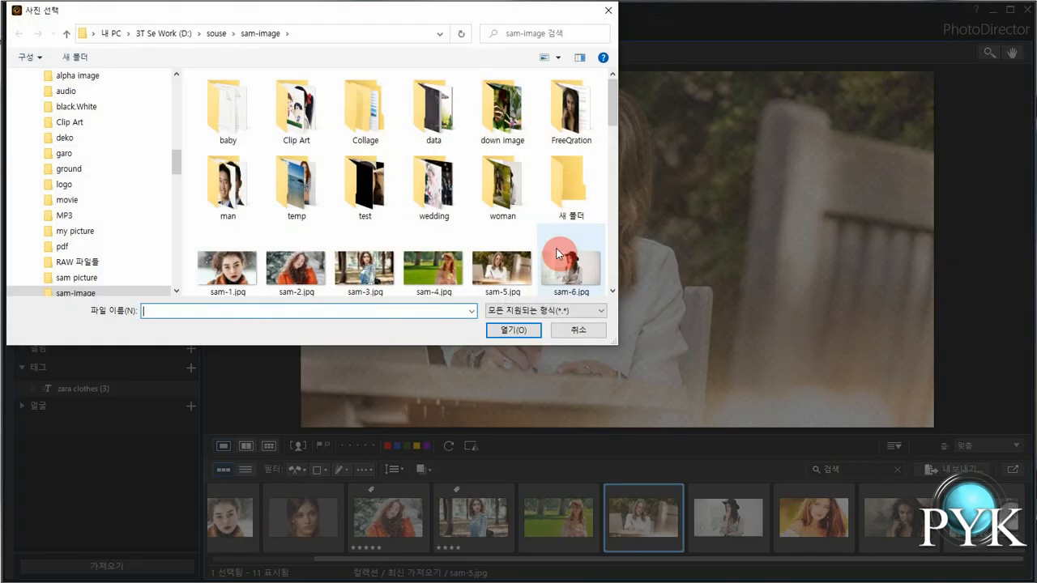
scroll(558, 226, down, 5)
scroll(558, 224, down, 5)
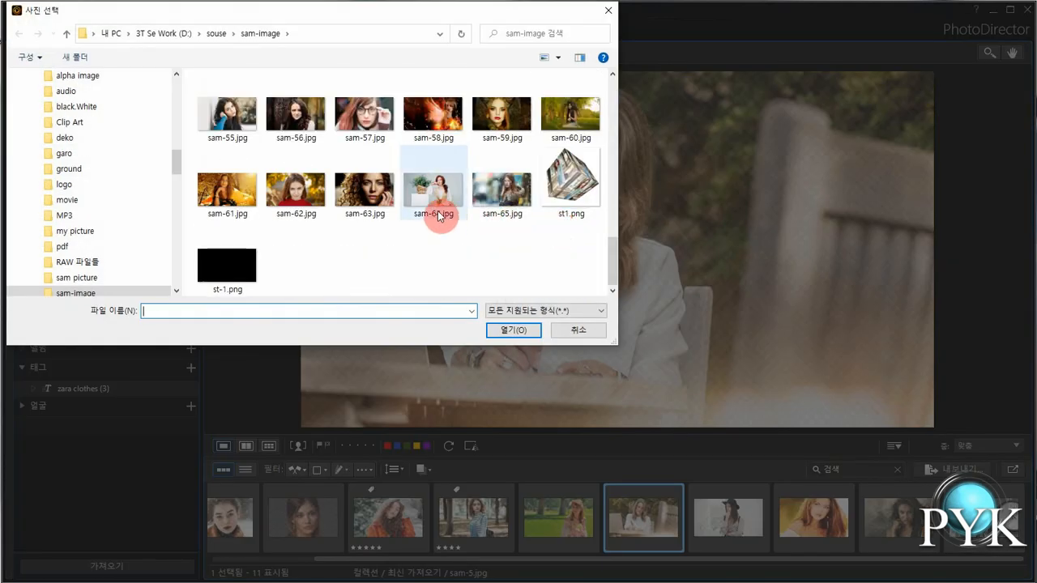
scroll(442, 215, up, 5)
scroll(457, 217, down, 2)
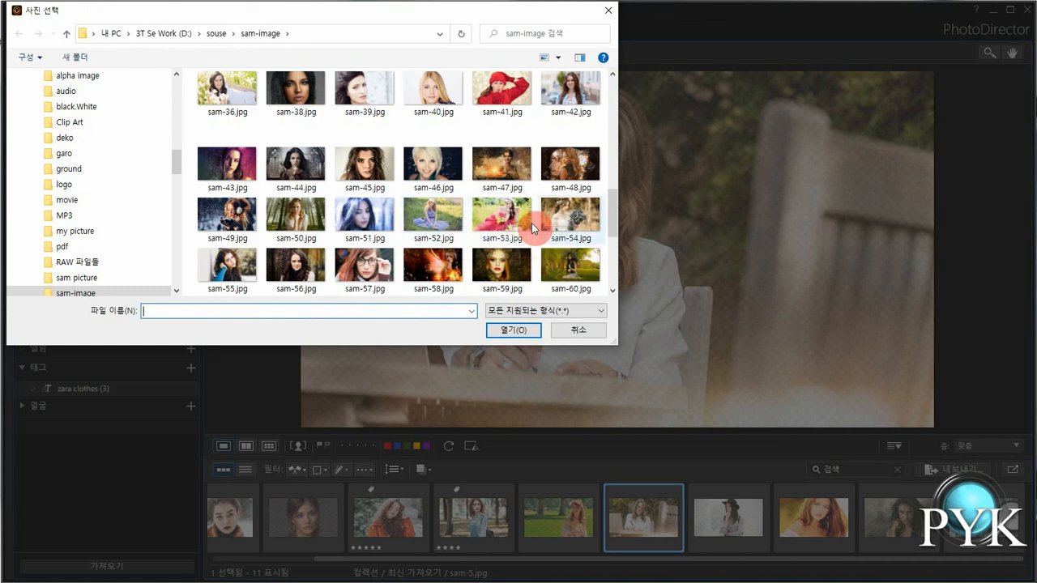
click(511, 264)
double_click(511, 265)
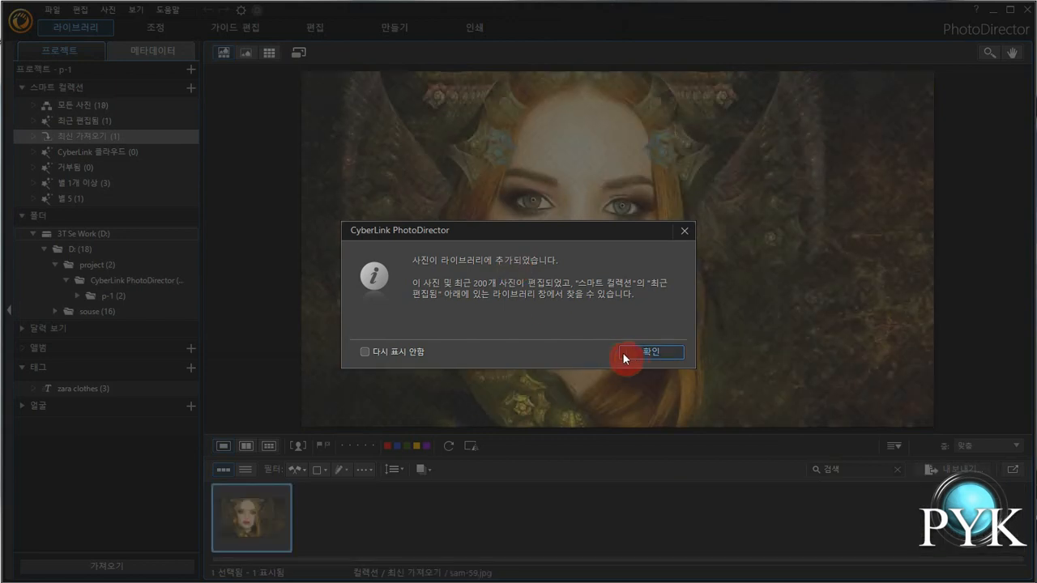
click(627, 353)
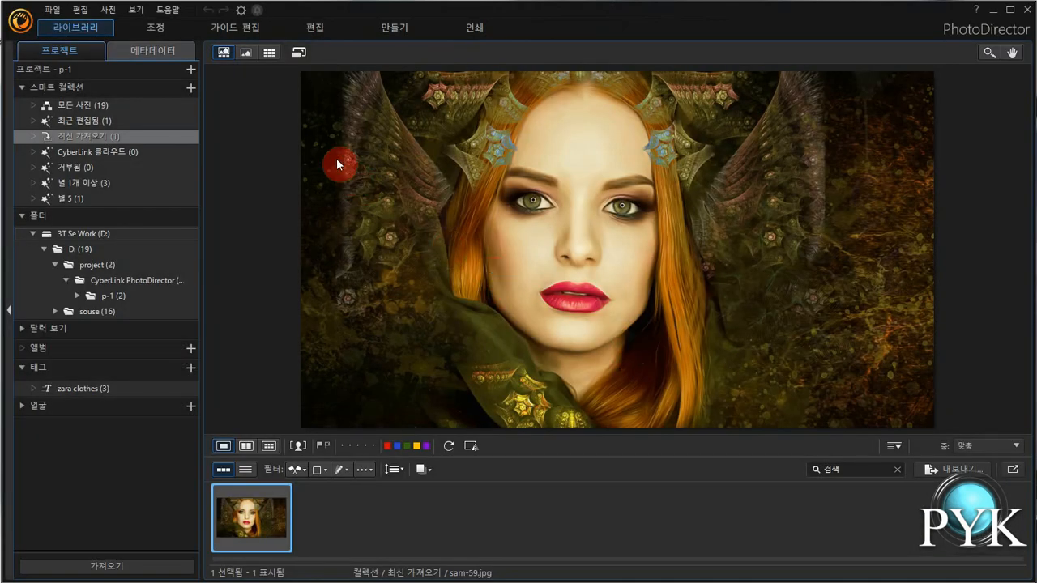
Apply the guided Sparkle effect (스파클) to sam-59.jpg and erase most of the automatically added sparkles
click(237, 27)
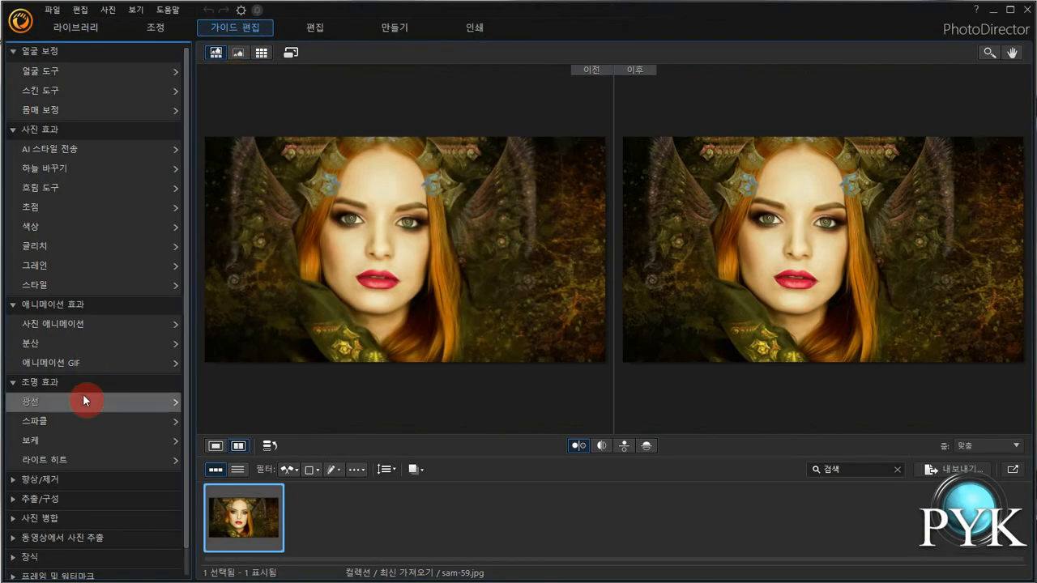
click(50, 422)
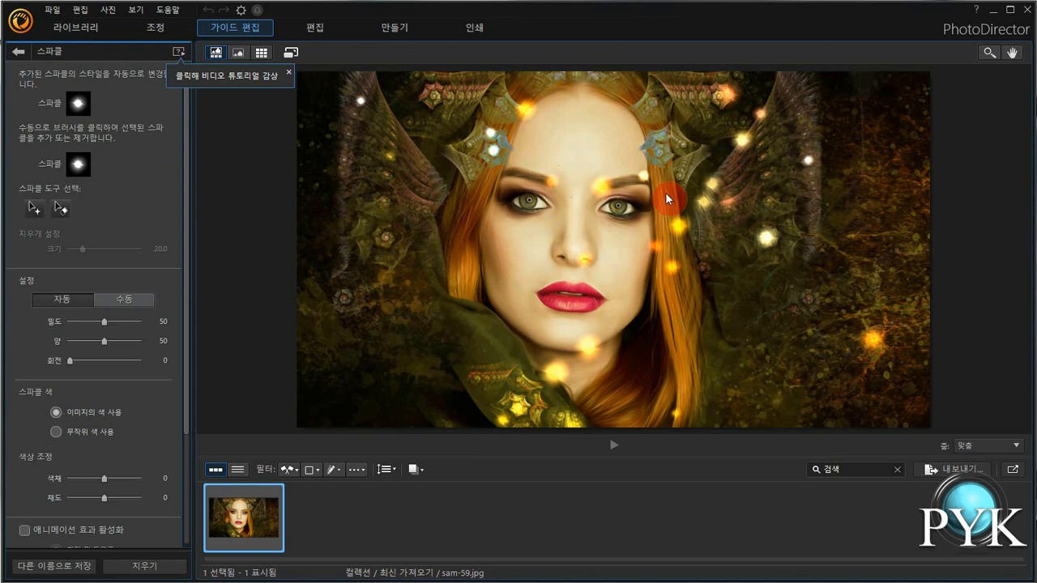
click(64, 213)
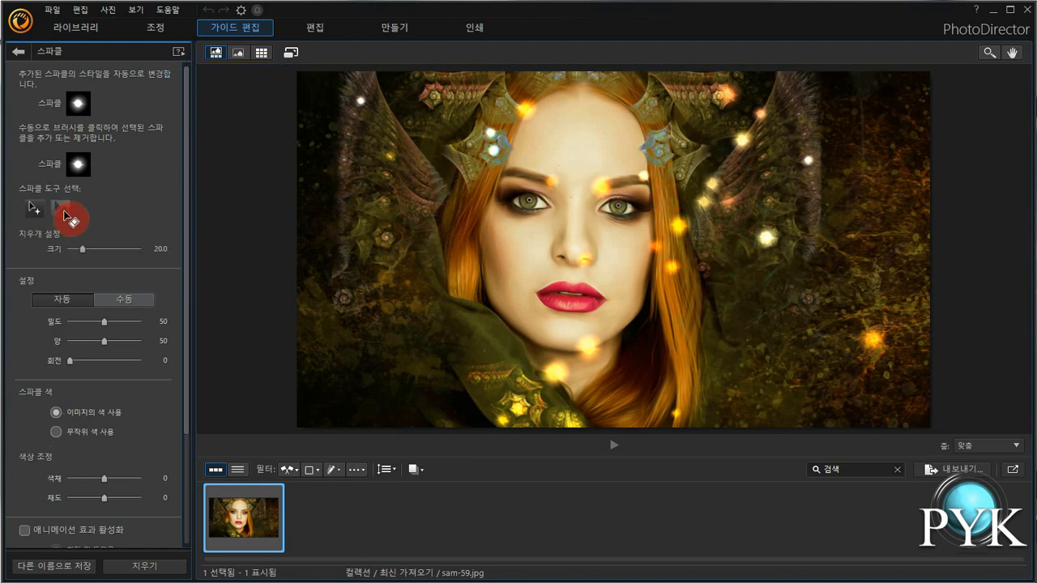
mouse_move(472, 159)
mouse_down()
mouse_move(527, 105)
mouse_move(724, 92)
mouse_move(749, 104)
mouse_move(714, 177)
mouse_move(794, 96)
mouse_move(800, 203)
mouse_move(753, 248)
mouse_move(837, 135)
mouse_move(816, 157)
mouse_move(871, 365)
mouse_move(875, 339)
mouse_move(686, 381)
mouse_move(481, 407)
mouse_move(573, 357)
mouse_move(509, 414)
mouse_move(667, 267)
mouse_move(673, 198)
mouse_move(580, 172)
mouse_move(408, 157)
mouse_move(376, 94)
mouse_move(357, 109)
mouse_move(379, 196)
mouse_up()
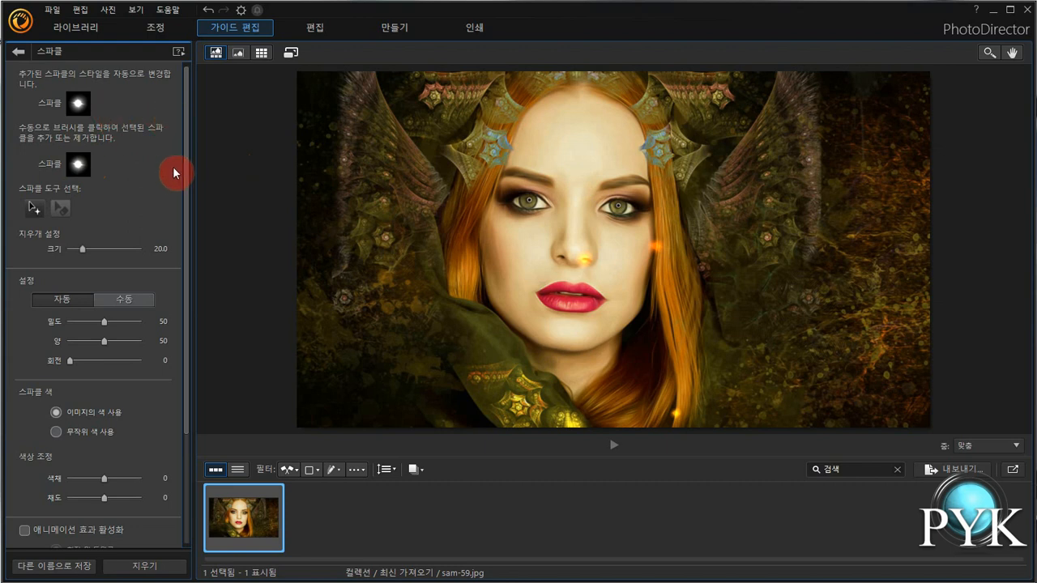
Set the manual sparkle brush to the scattered small-star style with random colours (무작위 색 사용), density 79, amount 93 and rotation 177
click(79, 165)
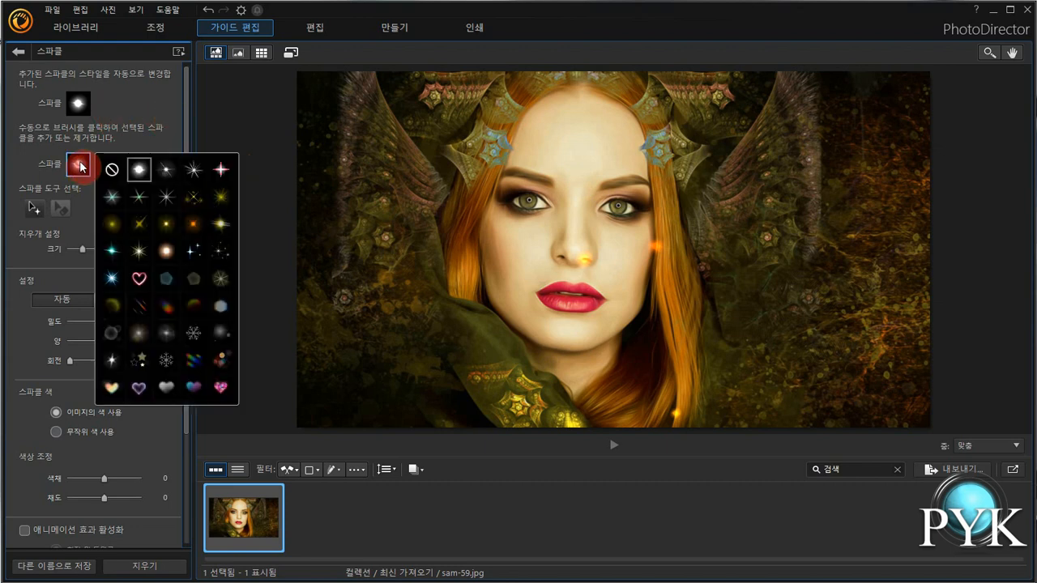
click(204, 254)
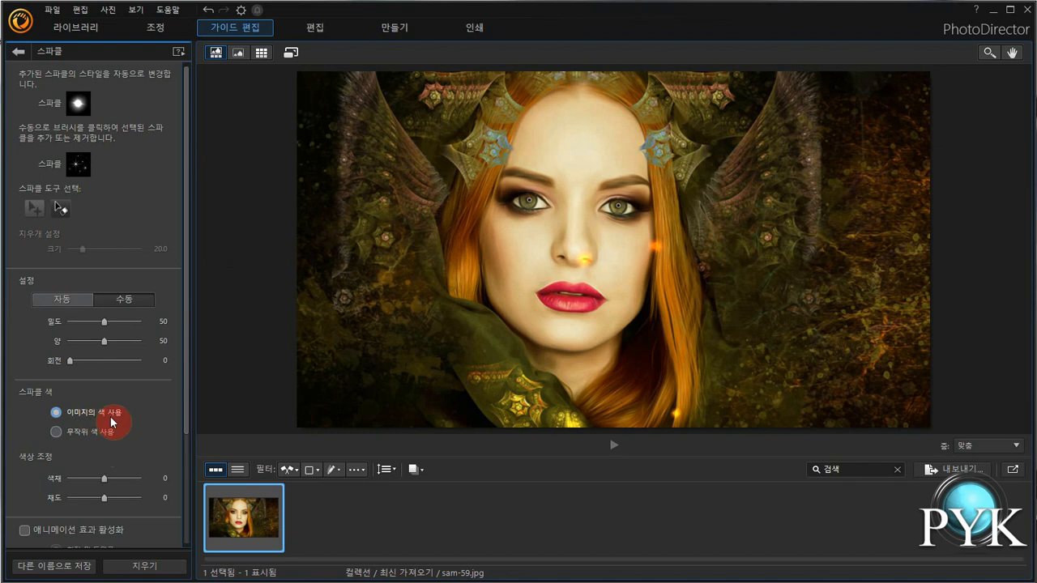
click(99, 435)
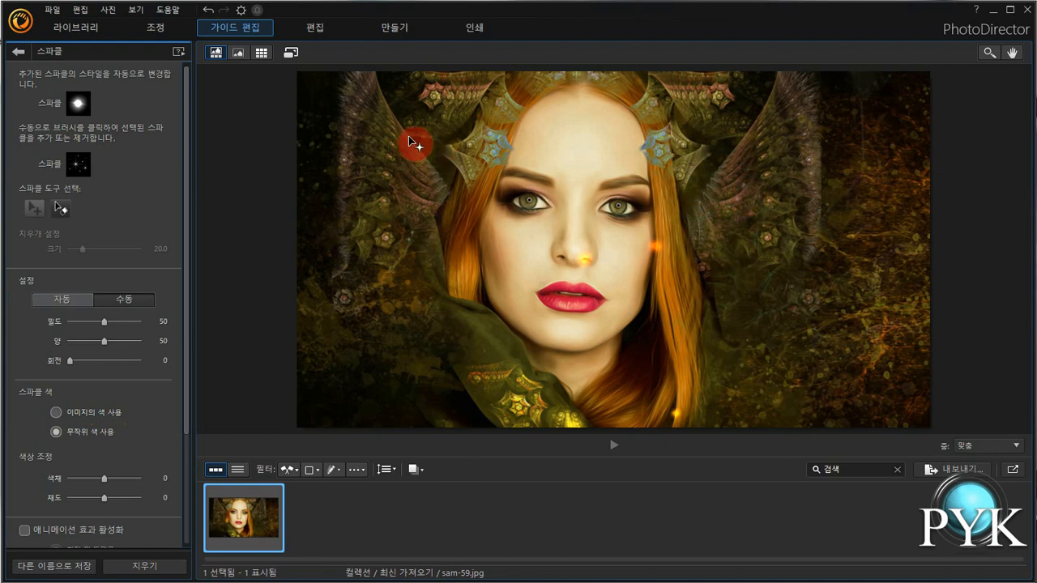
drag(119, 324, 133, 340)
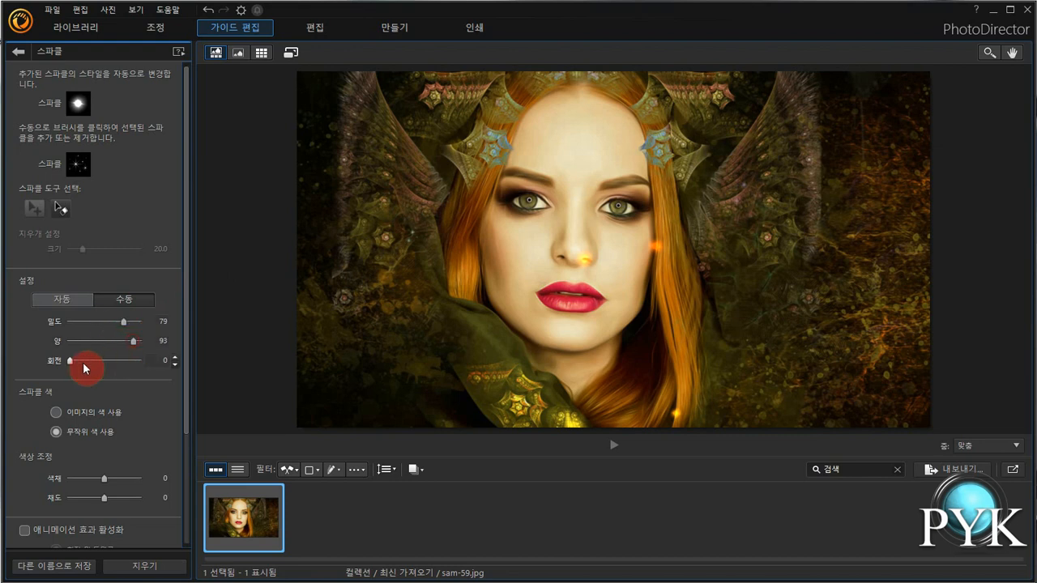
drag(72, 366, 103, 363)
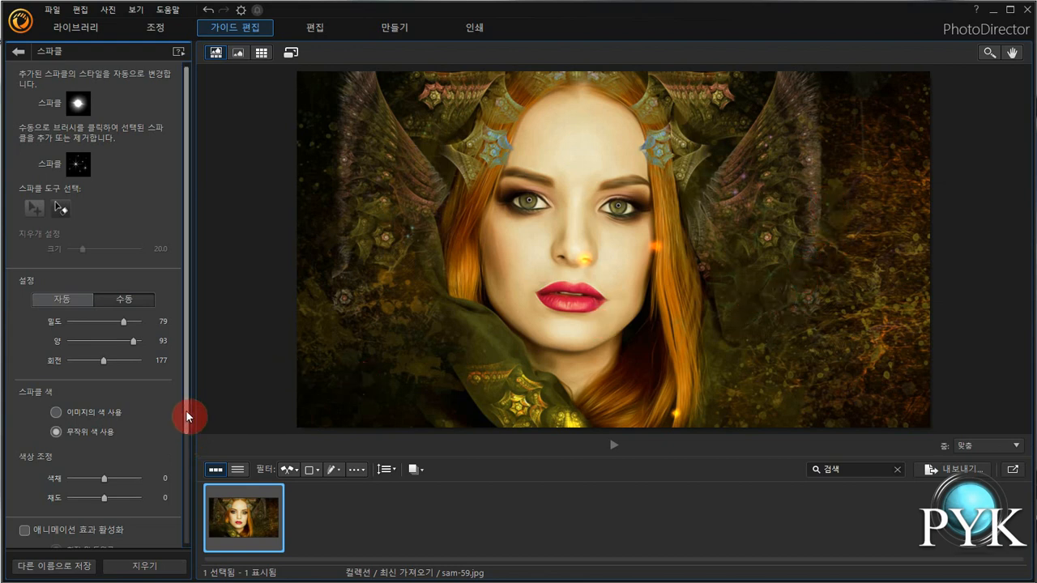
Enable the sparkle animation with rotation and twinkle (회전 및 트윙클), and stop and restart its preview
drag(185, 410, 183, 478)
click(25, 425)
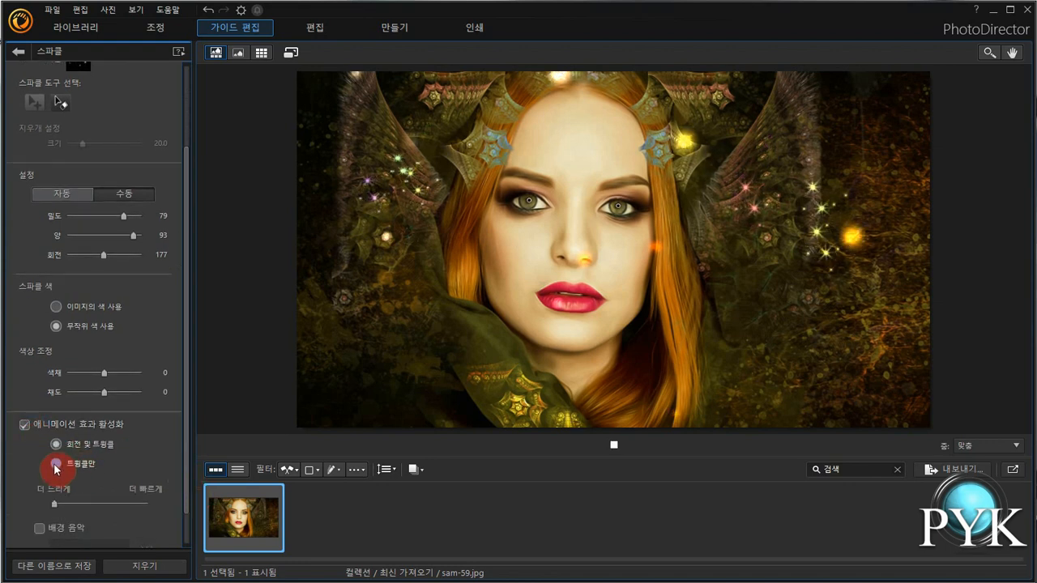
click(56, 445)
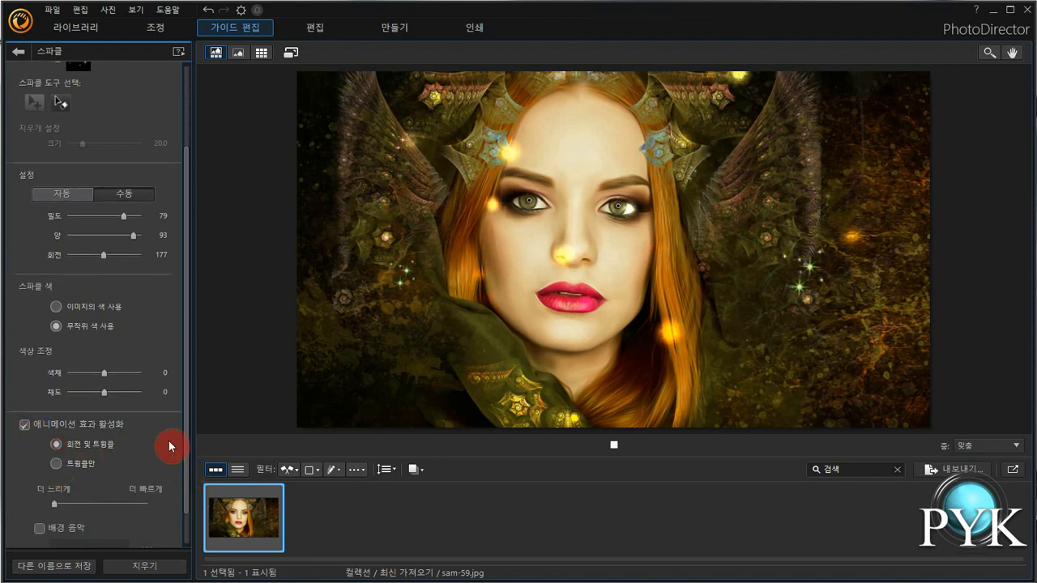
click(615, 446)
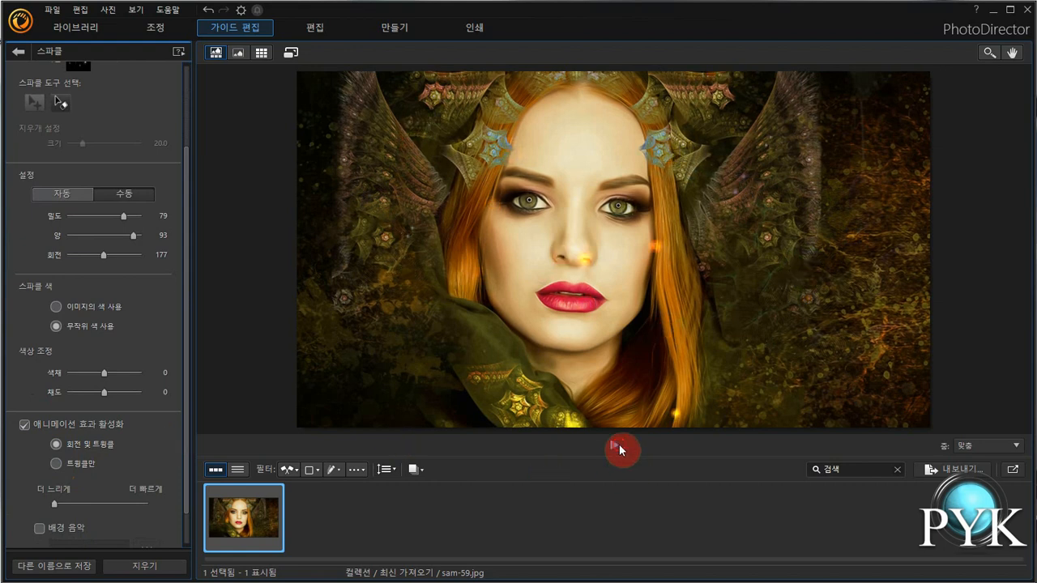
click(613, 447)
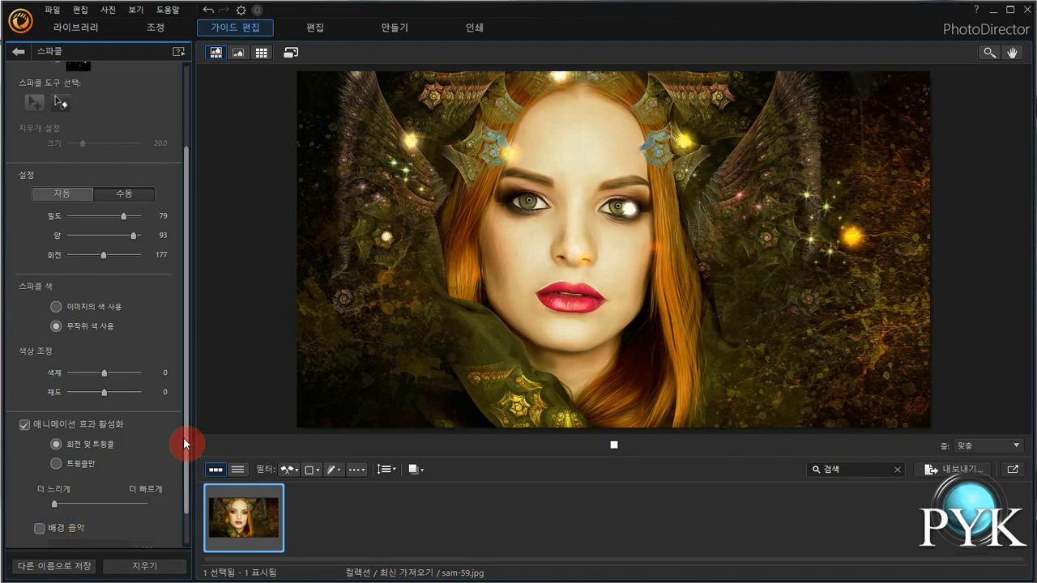
Check the automatic sparkle settings, return to the manual ones and set density 90, amount 100 and rotation 282
drag(185, 442, 184, 324)
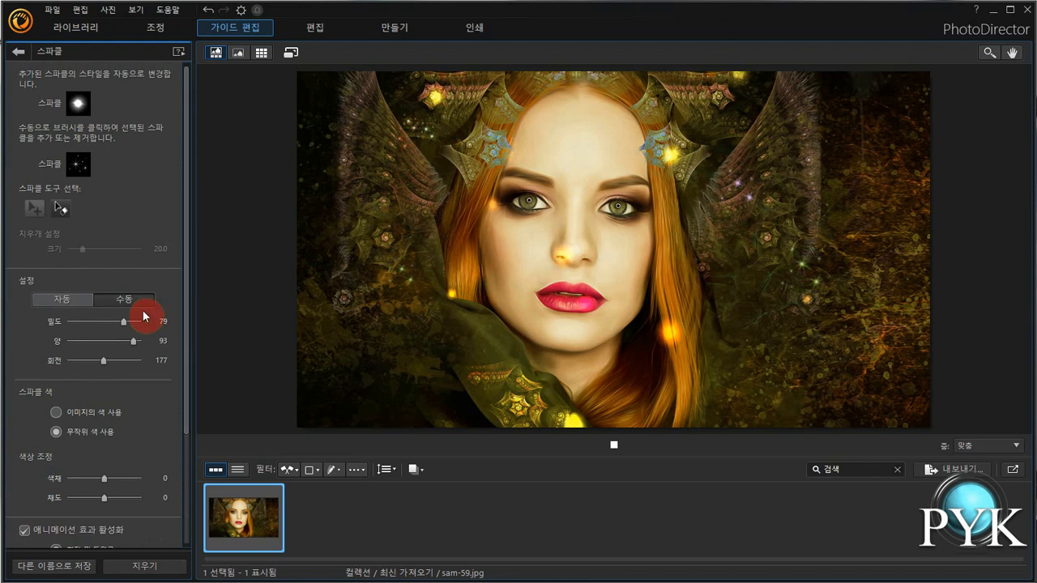
click(79, 305)
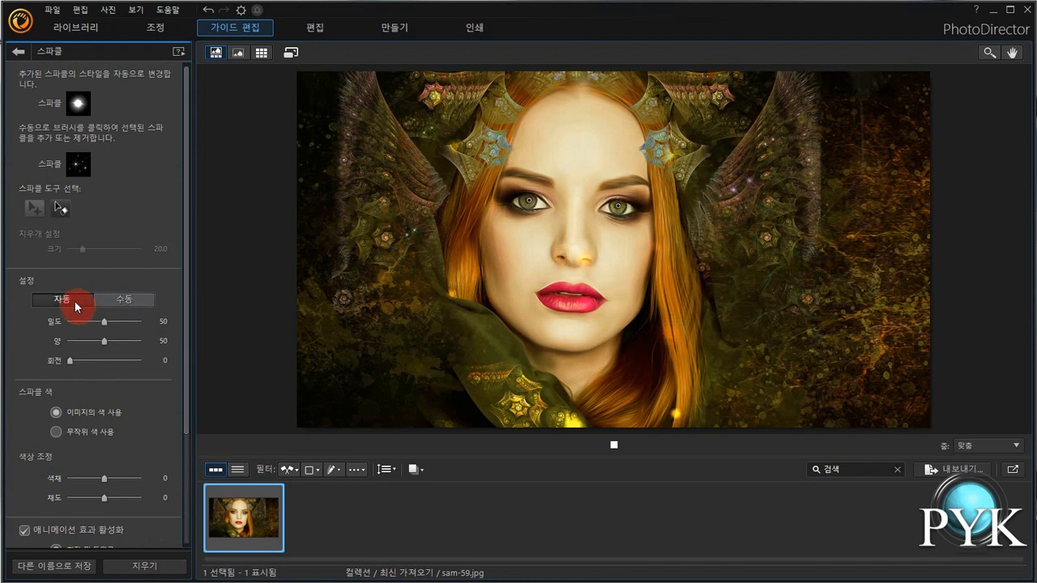
click(118, 300)
drag(143, 318, 123, 360)
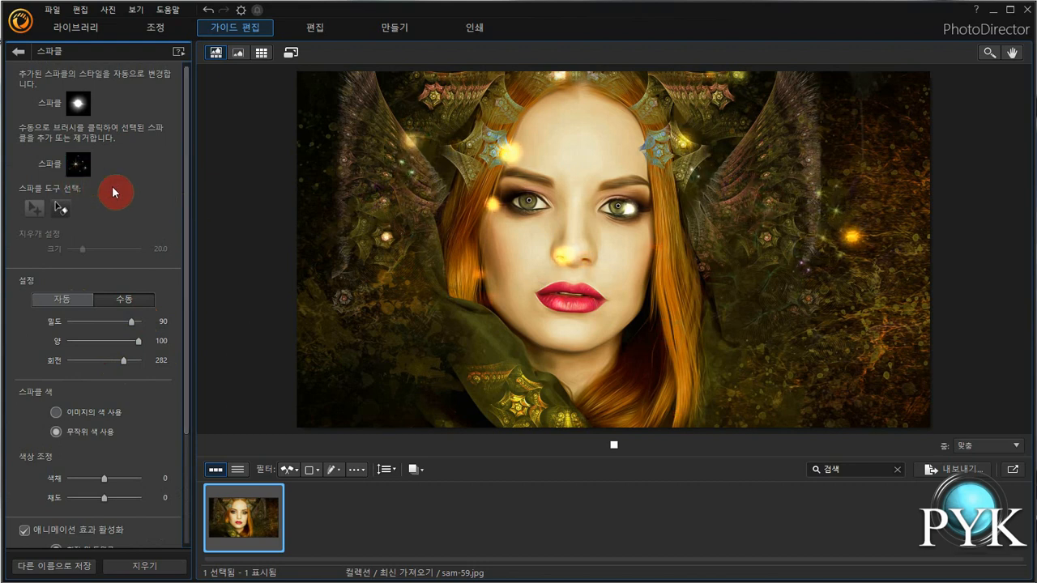
Erase the sparkles over the wings on both sides of the face with the sparkle eraser at size 62
click(61, 209)
drag(84, 249, 112, 249)
mouse_move(367, 164)
mouse_down()
mouse_move(405, 156)
mouse_move(427, 110)
mouse_move(387, 223)
mouse_up()
mouse_move(747, 173)
mouse_down()
mouse_move(786, 106)
mouse_move(809, 189)
mouse_up()
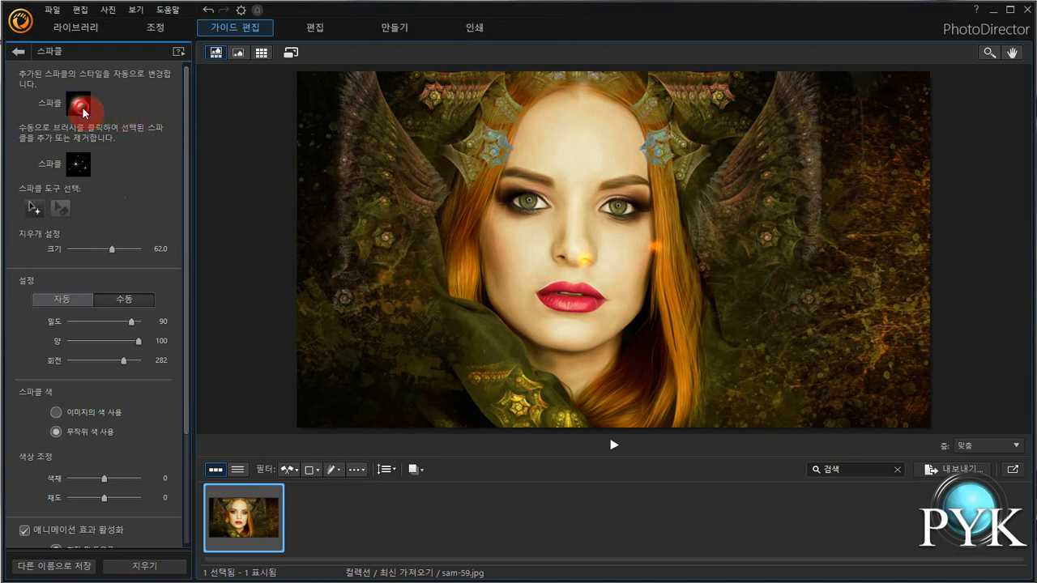
Change the automatically added sparkles to the bluish star-cluster style
click(80, 103)
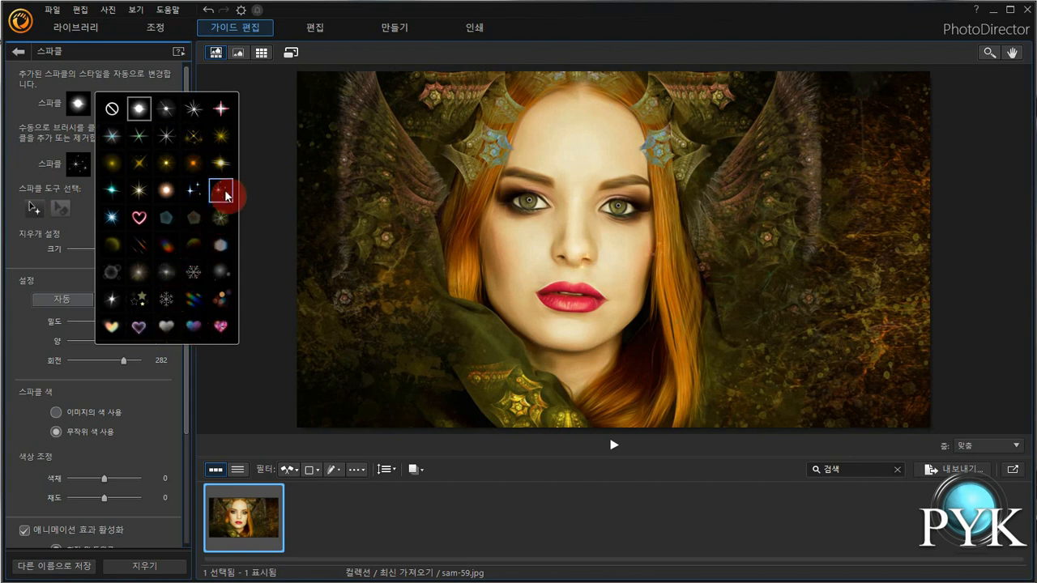
click(199, 196)
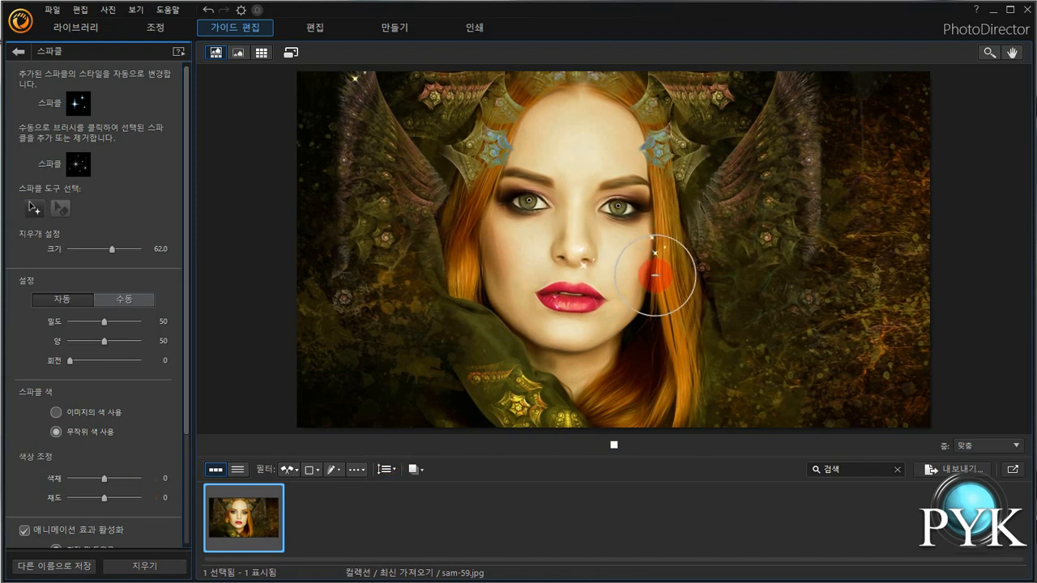
Speed up the sparkle animation to about two thirds of its range and set the automatic sparkles to density 98, amount 100 and rotation 231
drag(184, 406, 187, 483)
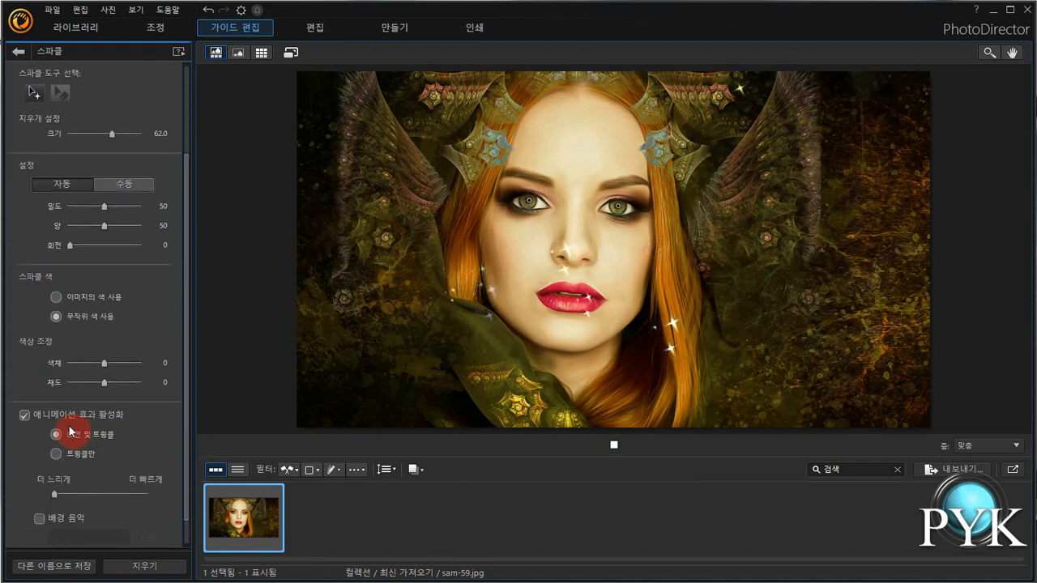
drag(52, 494, 111, 493)
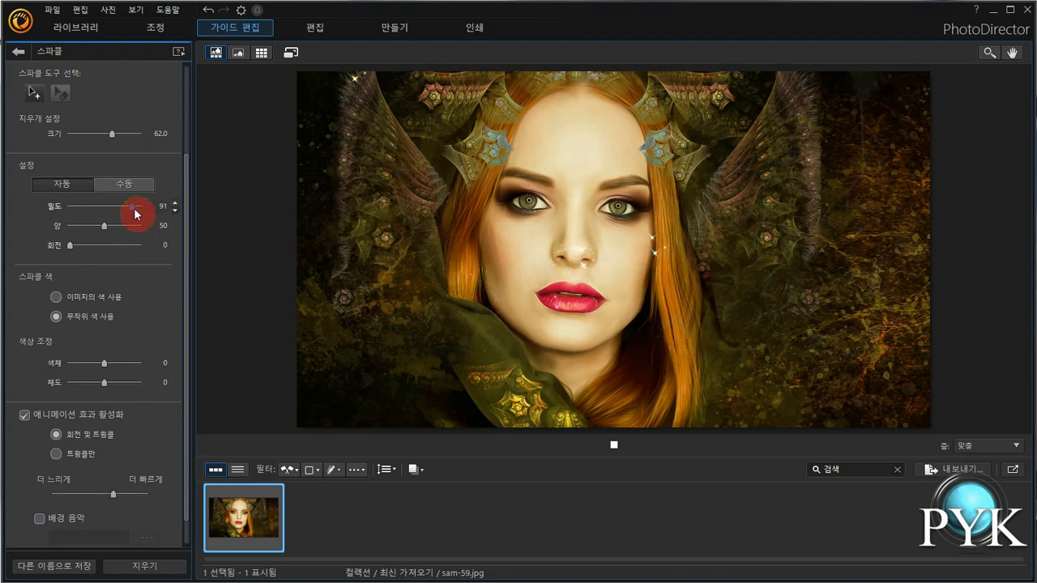
drag(104, 225, 139, 226)
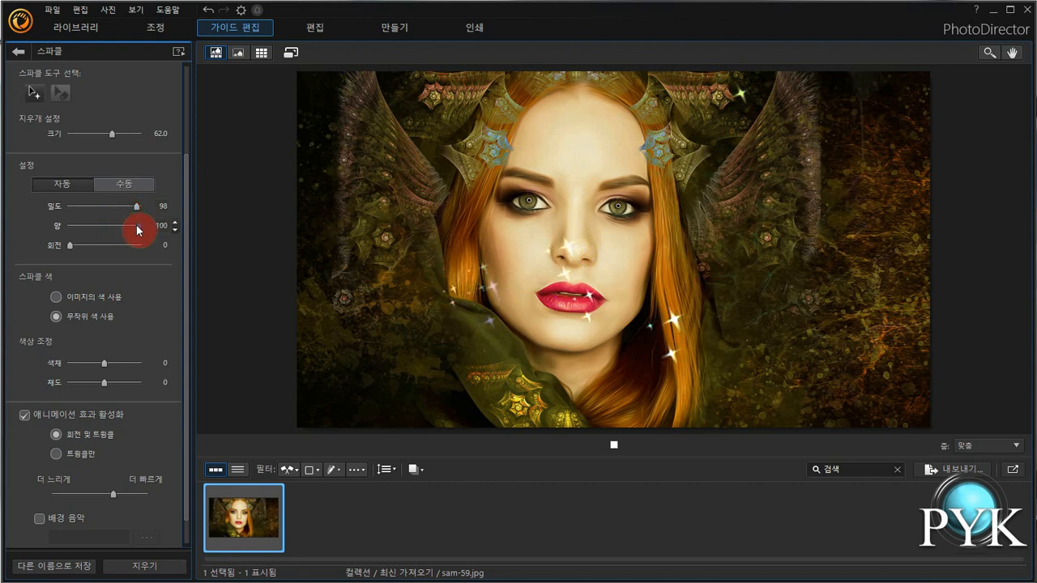
click(88, 245)
drag(70, 245, 113, 244)
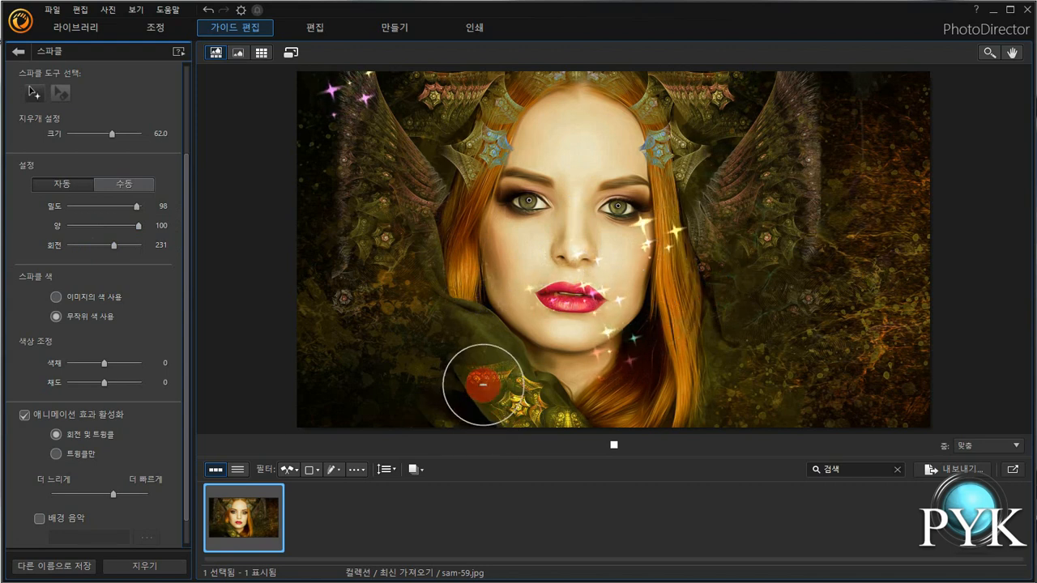
Check the background music (배경 음악) option and bring up the save-as choices for a new photo or video/GIF file
click(85, 566)
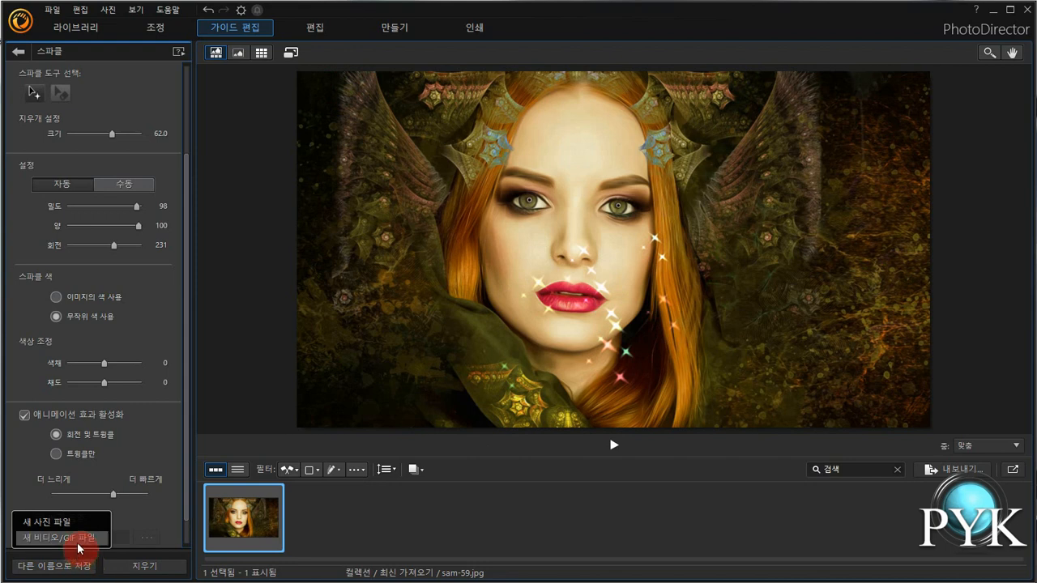
drag(187, 499, 187, 527)
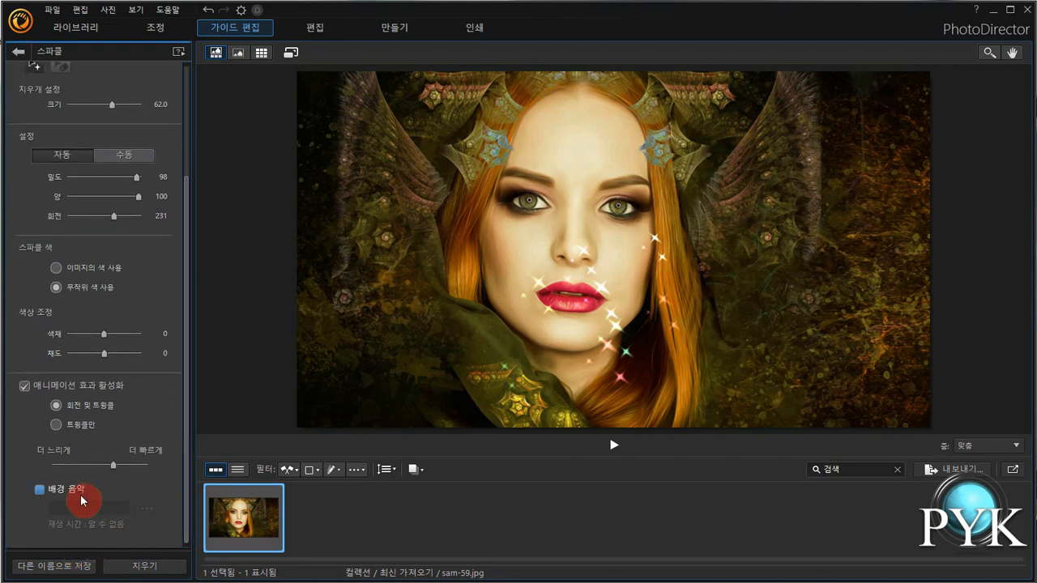
click(71, 571)
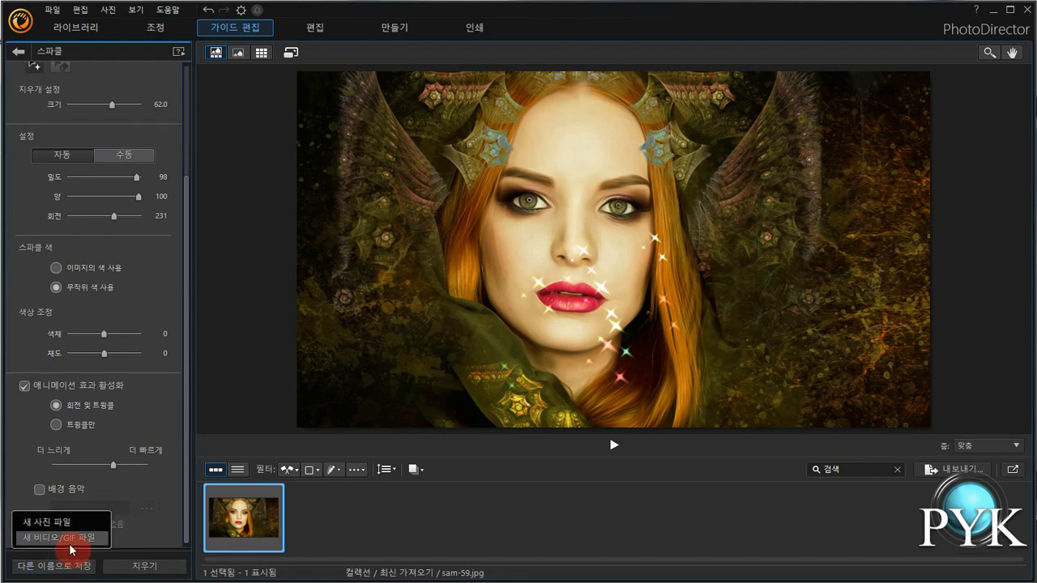